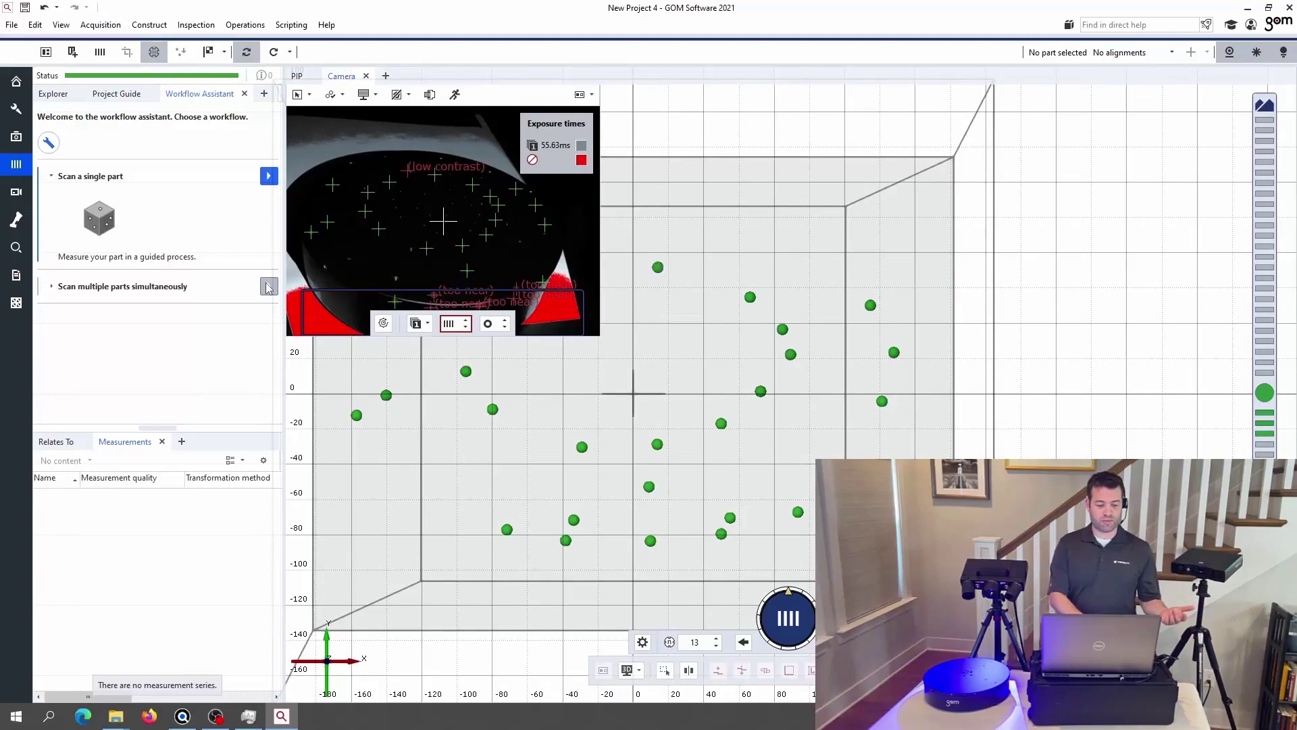
Pre-measure the turntable reference points for multiple-part scanning at 20.00 °C.
click(268, 286)
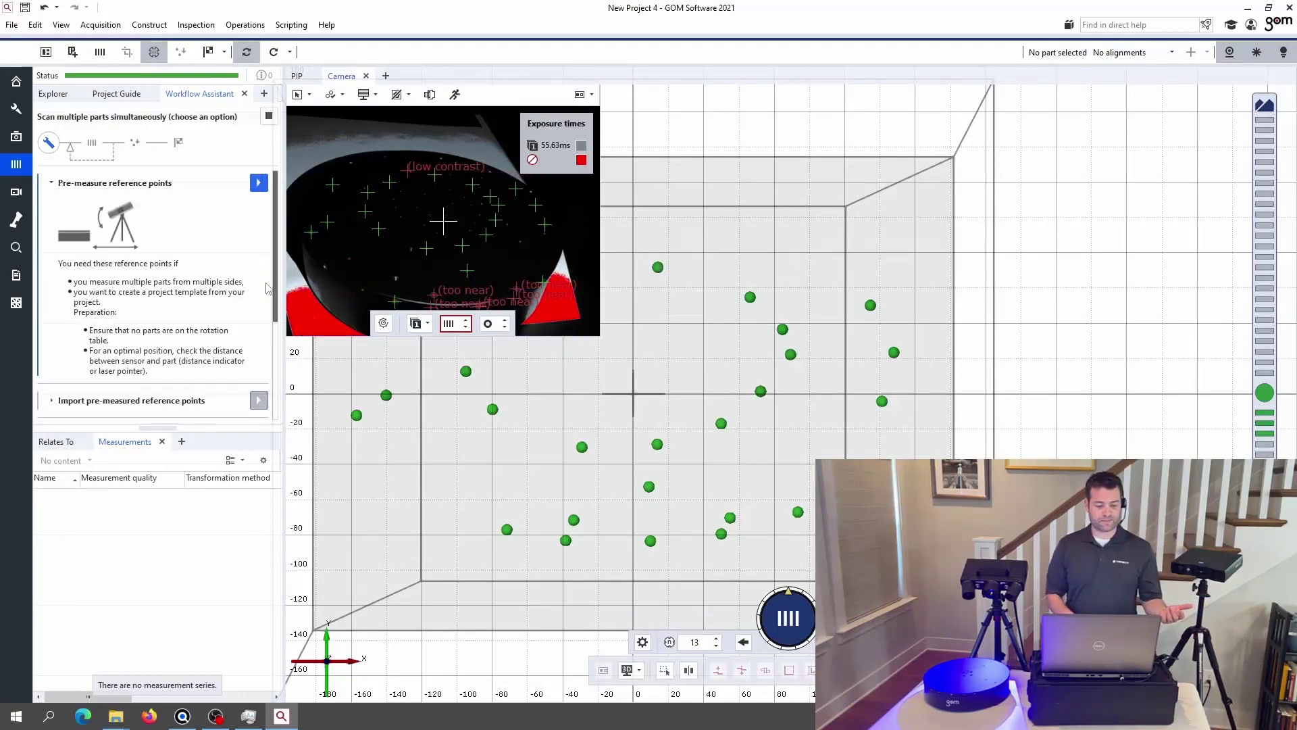
click(259, 183)
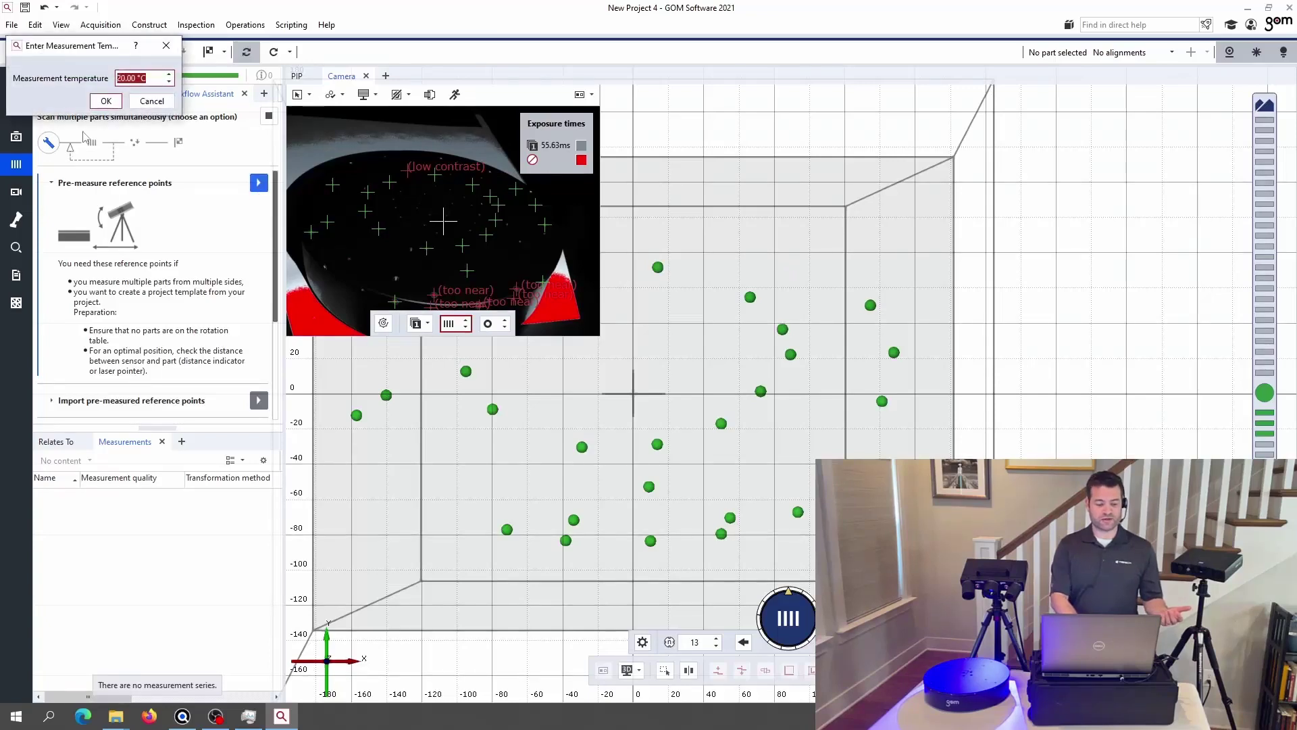
click(97, 104)
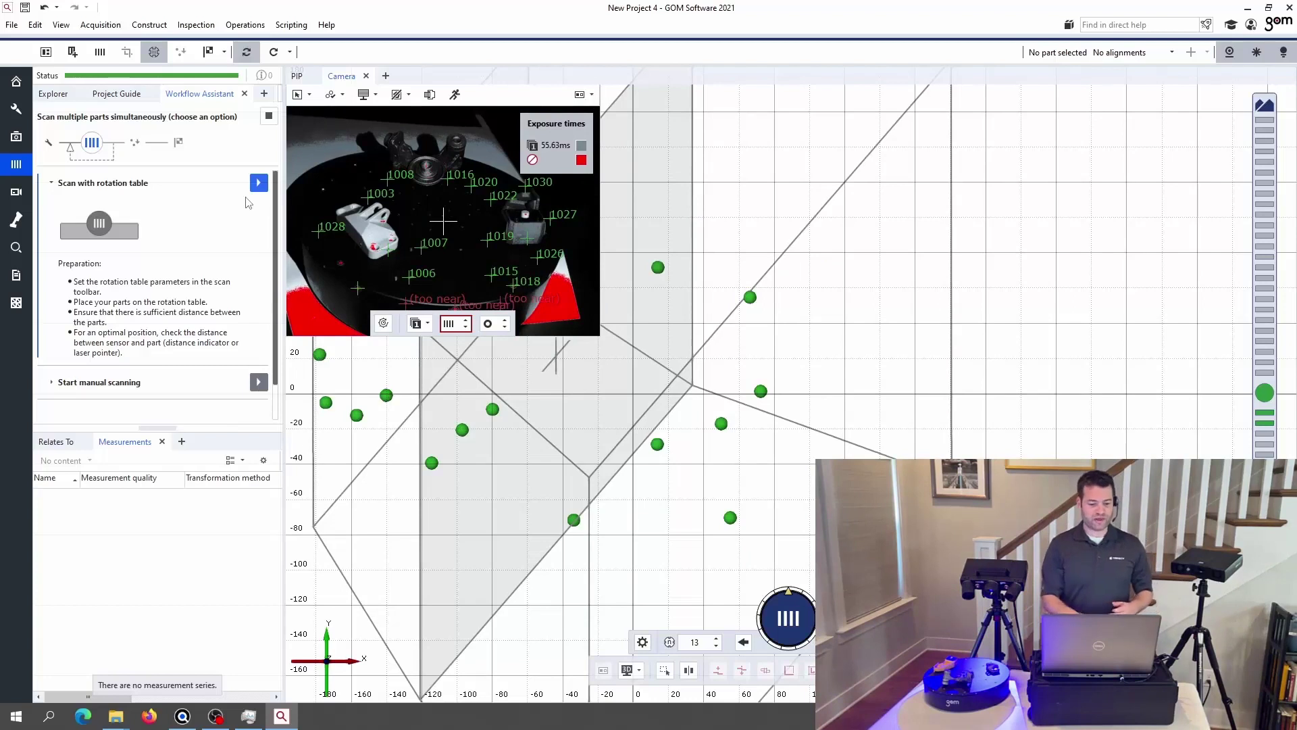
Run the rotation table scan of the three parts with three exposure times.
click(418, 324)
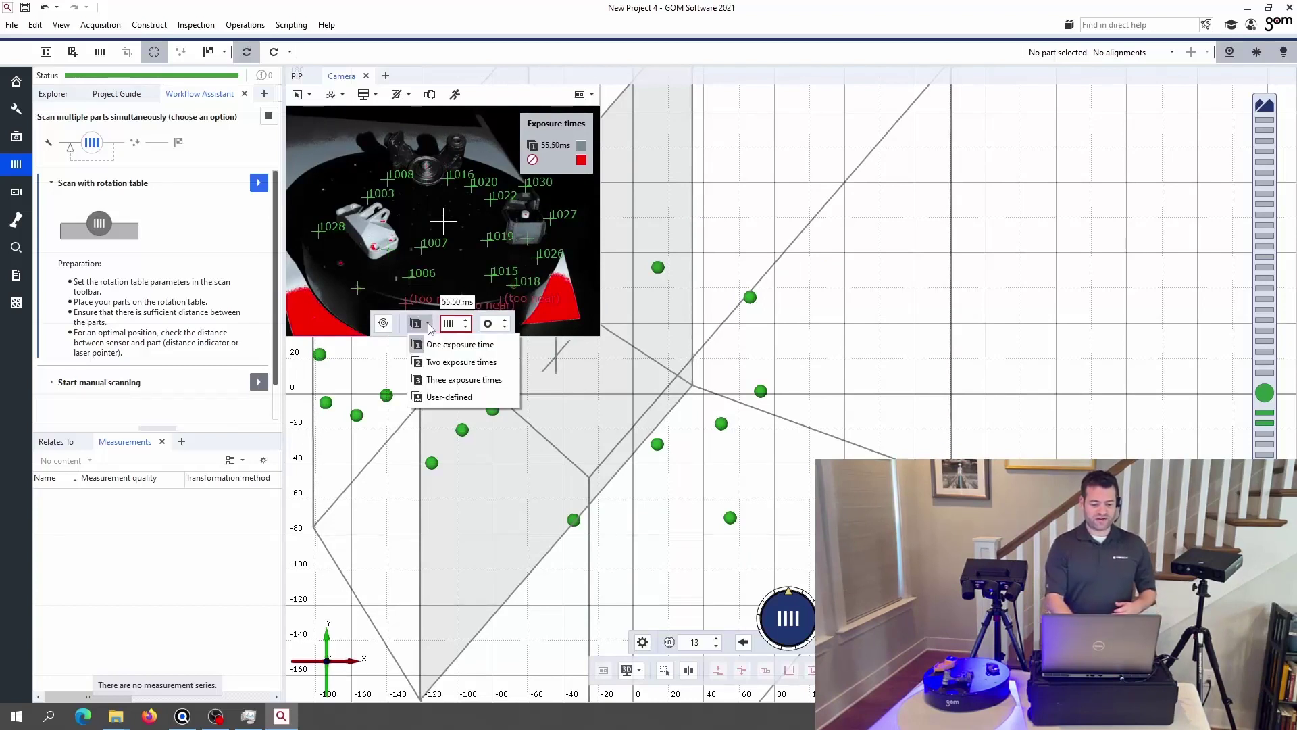
click(434, 380)
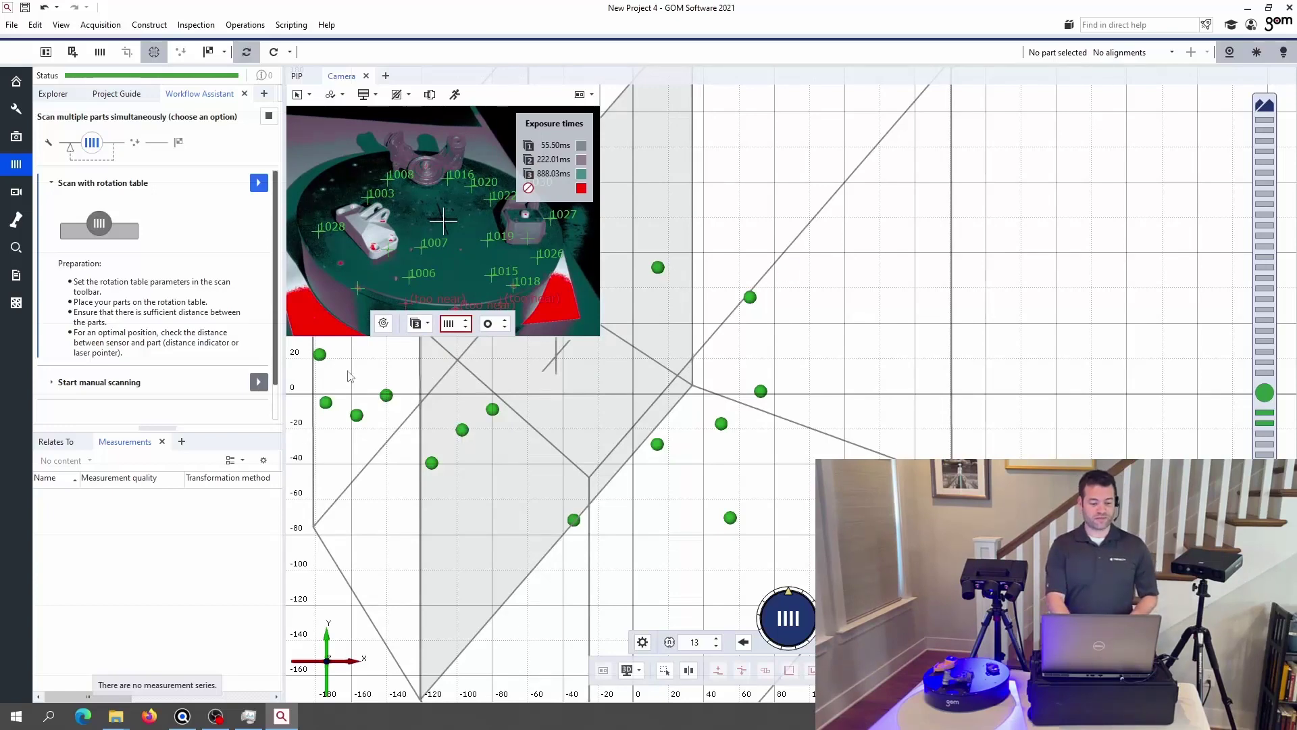
click(258, 186)
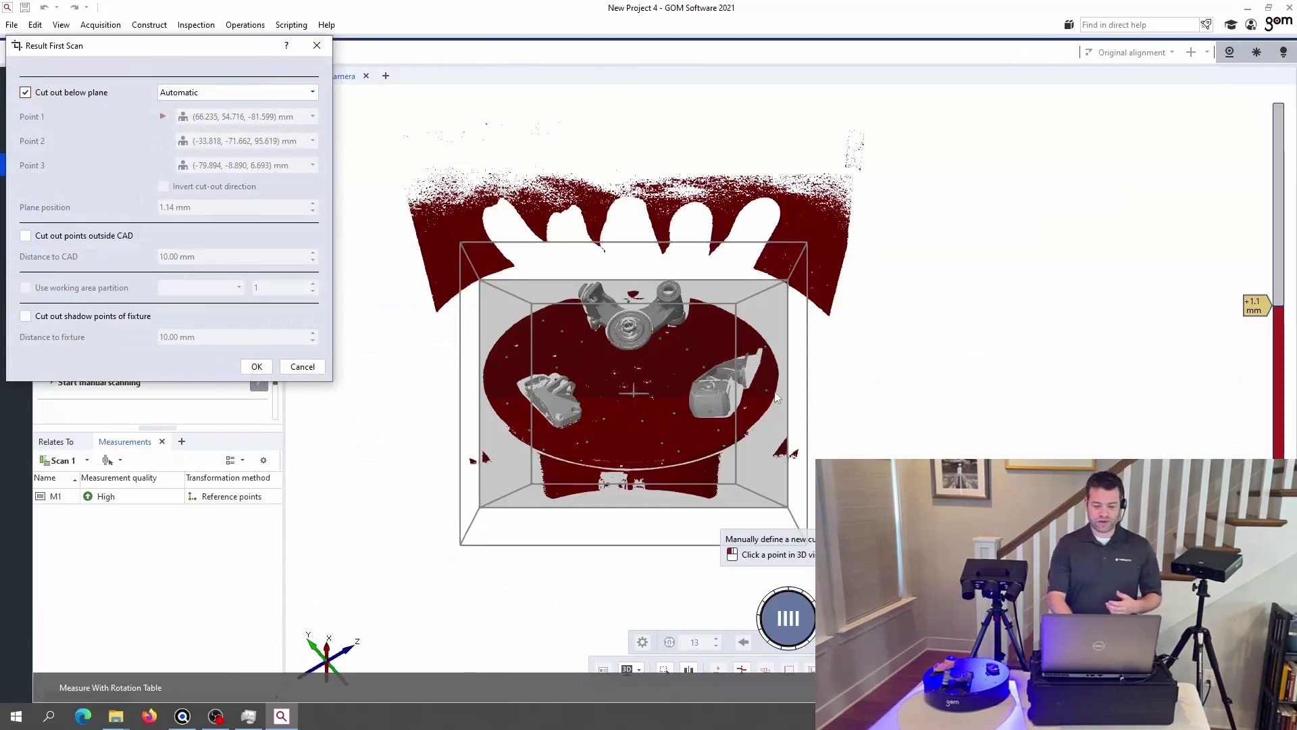
Accept first scan M1 with 'Cut out below plane' on Automatic.
mouse_move(777, 397)
mouse_down()
mouse_move(630, 397)
mouse_move(843, 362)
mouse_move(918, 394)
mouse_move(938, 419)
mouse_move(808, 385)
mouse_move(793, 405)
mouse_up()
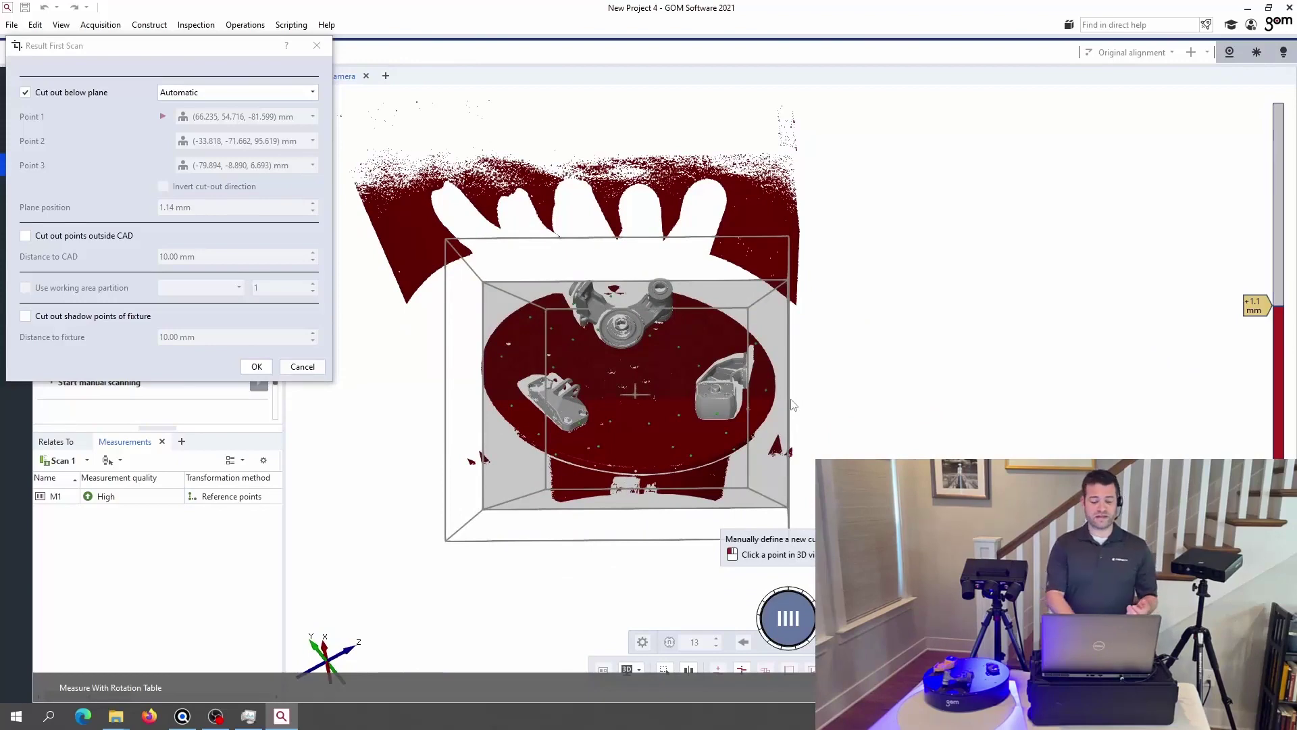
click(255, 367)
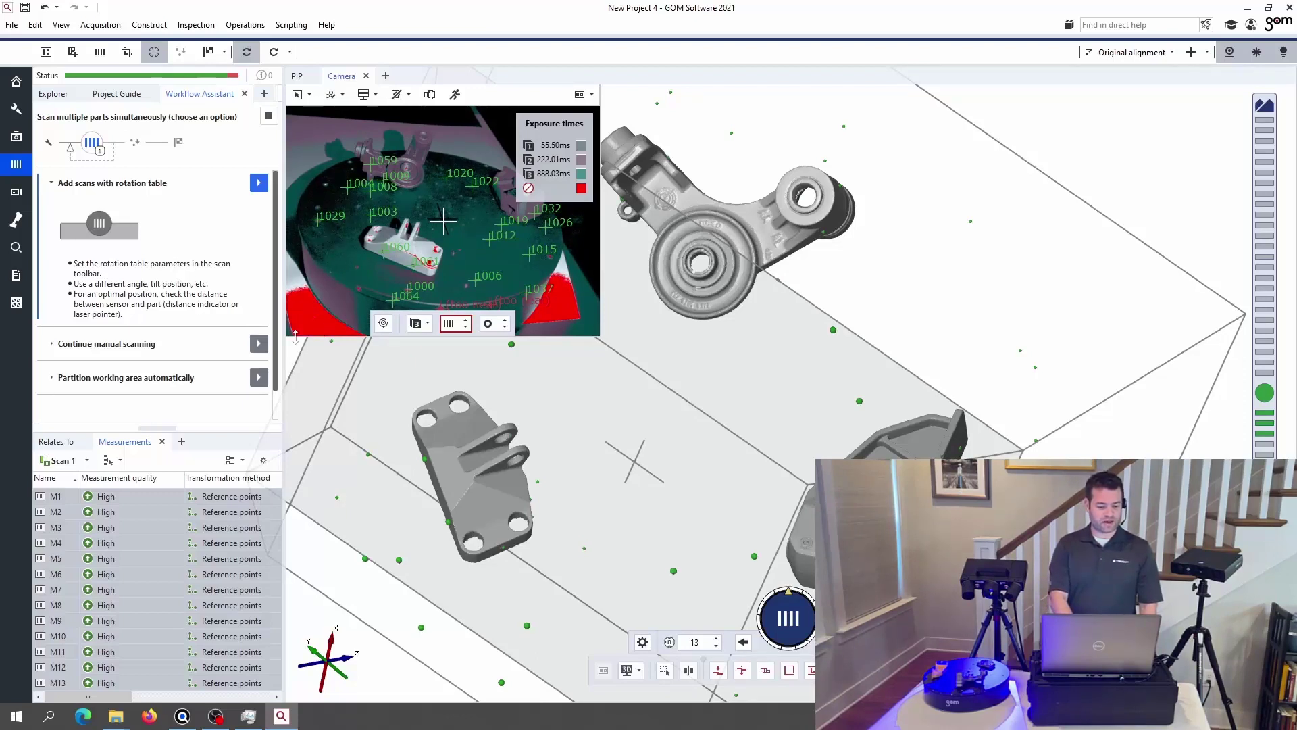
Create an automatic working area partition with 3 segments around the parts.
click(258, 378)
scroll(701, 385, down, 5)
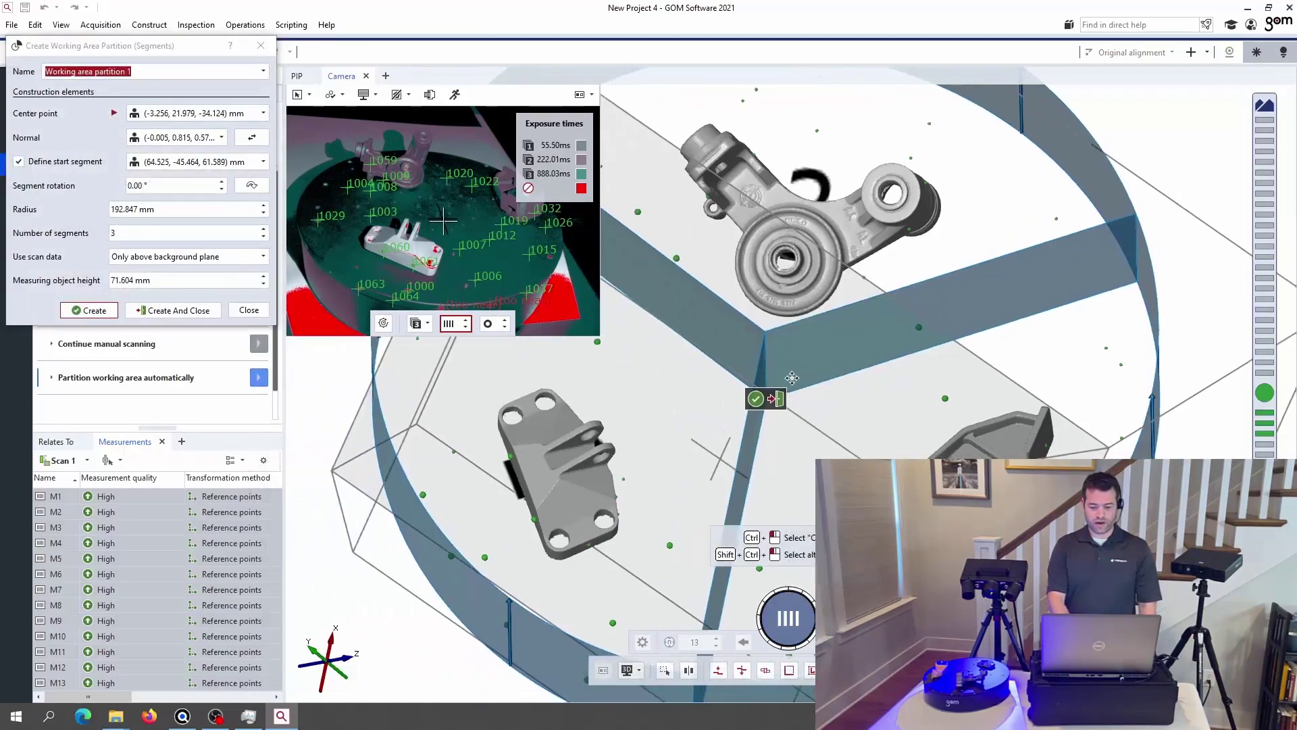
drag(804, 350, 812, 334)
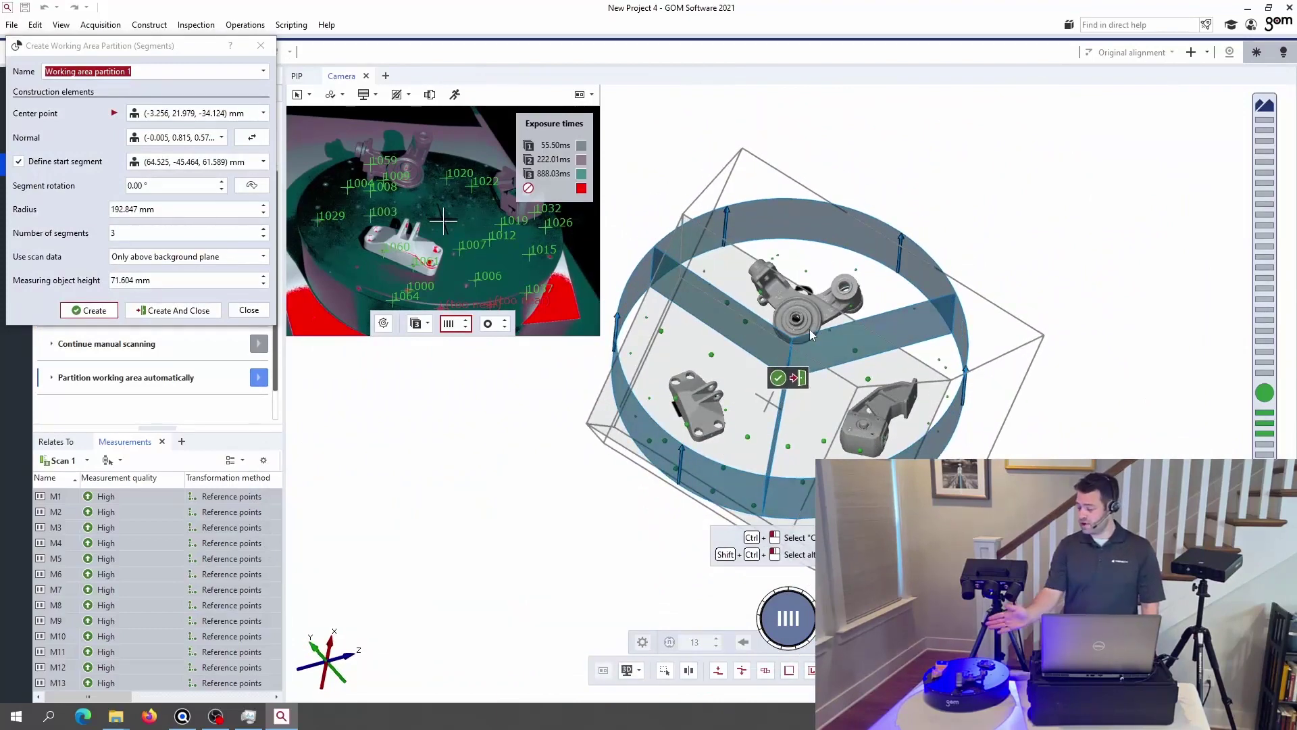
click(798, 378)
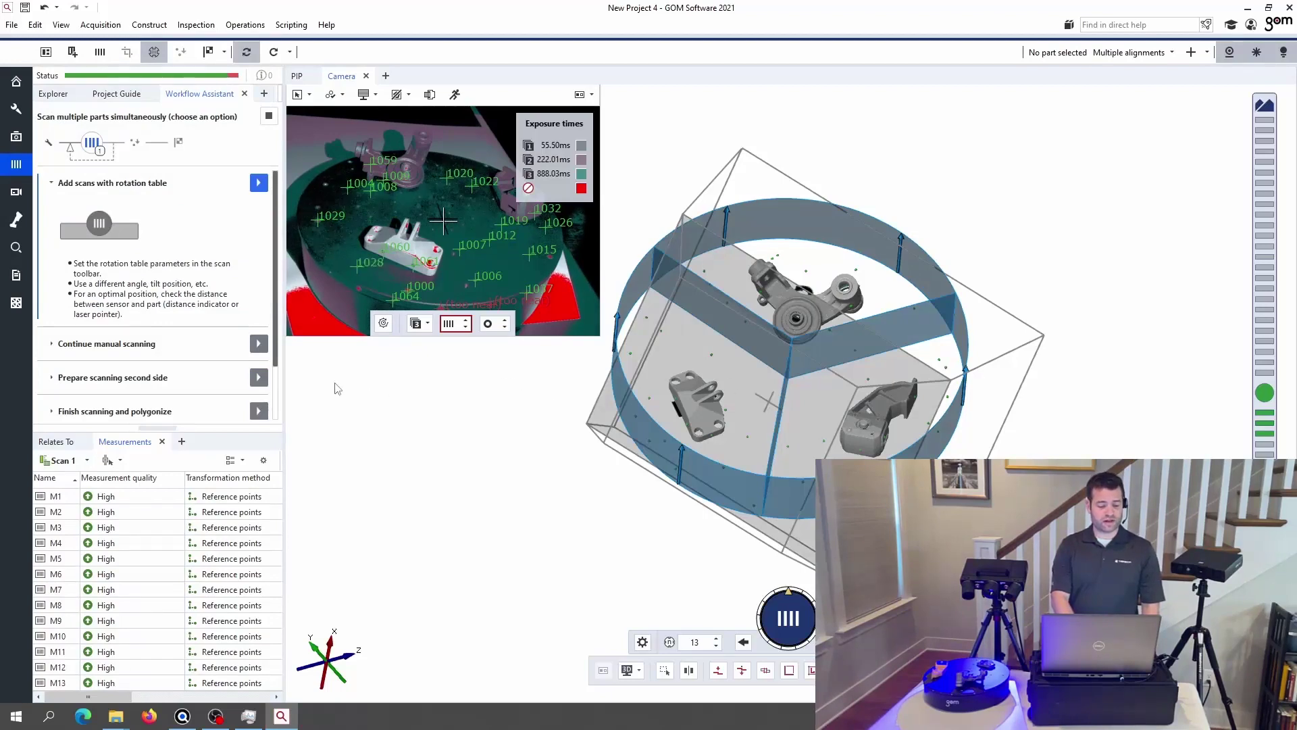
Start 'Prepare scanning second side', creating the empty measurement series Scan 2.
click(259, 378)
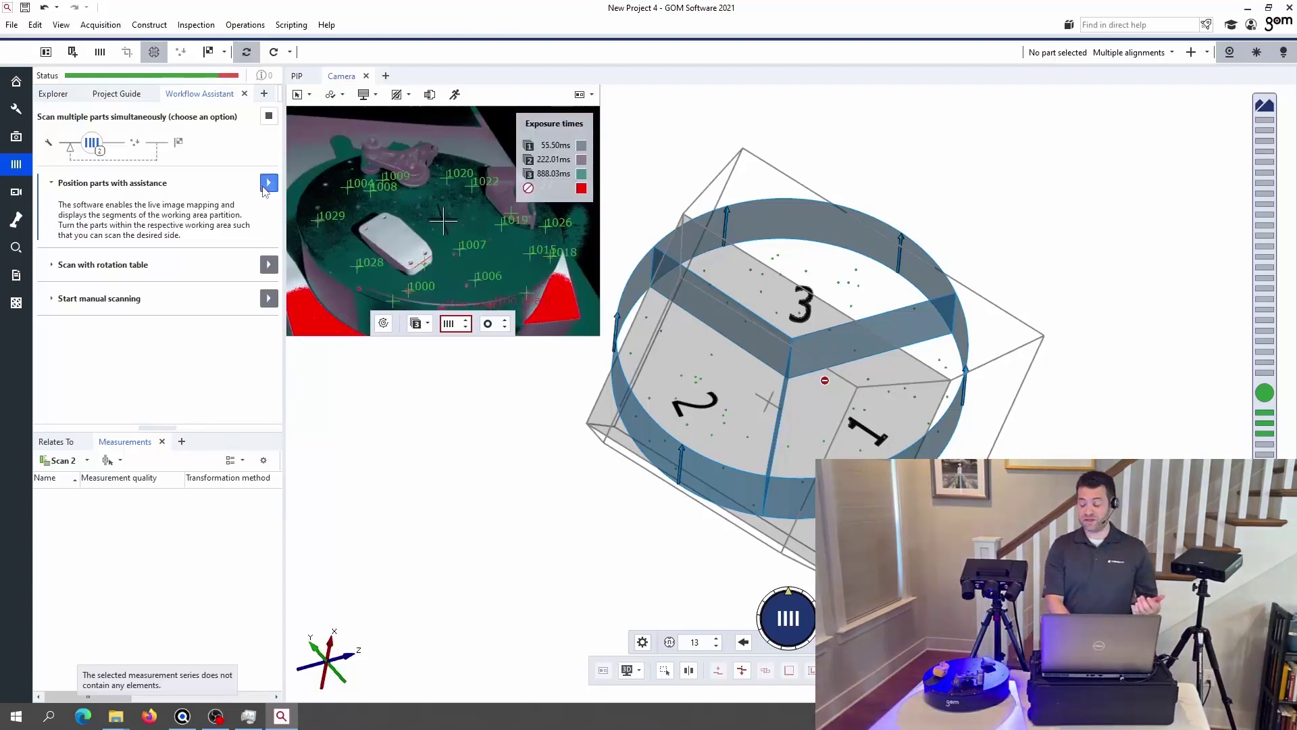
click(264, 186)
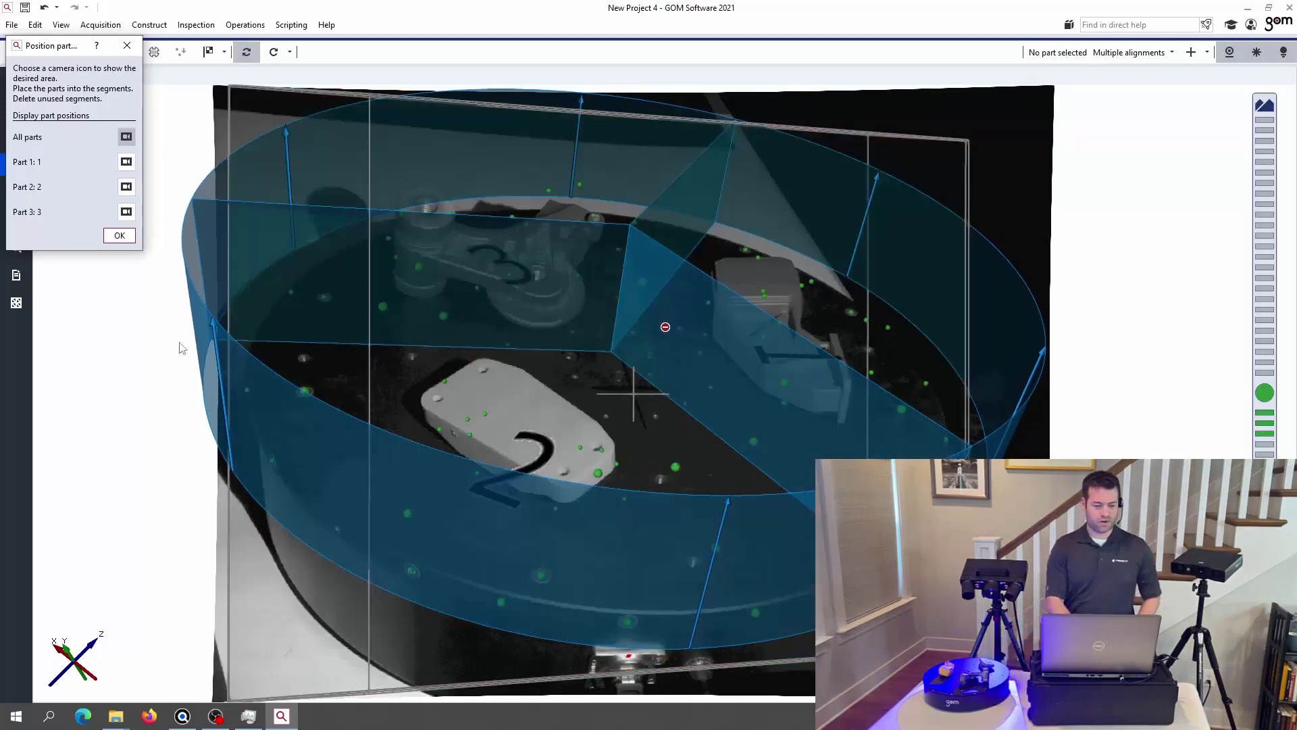
click(127, 163)
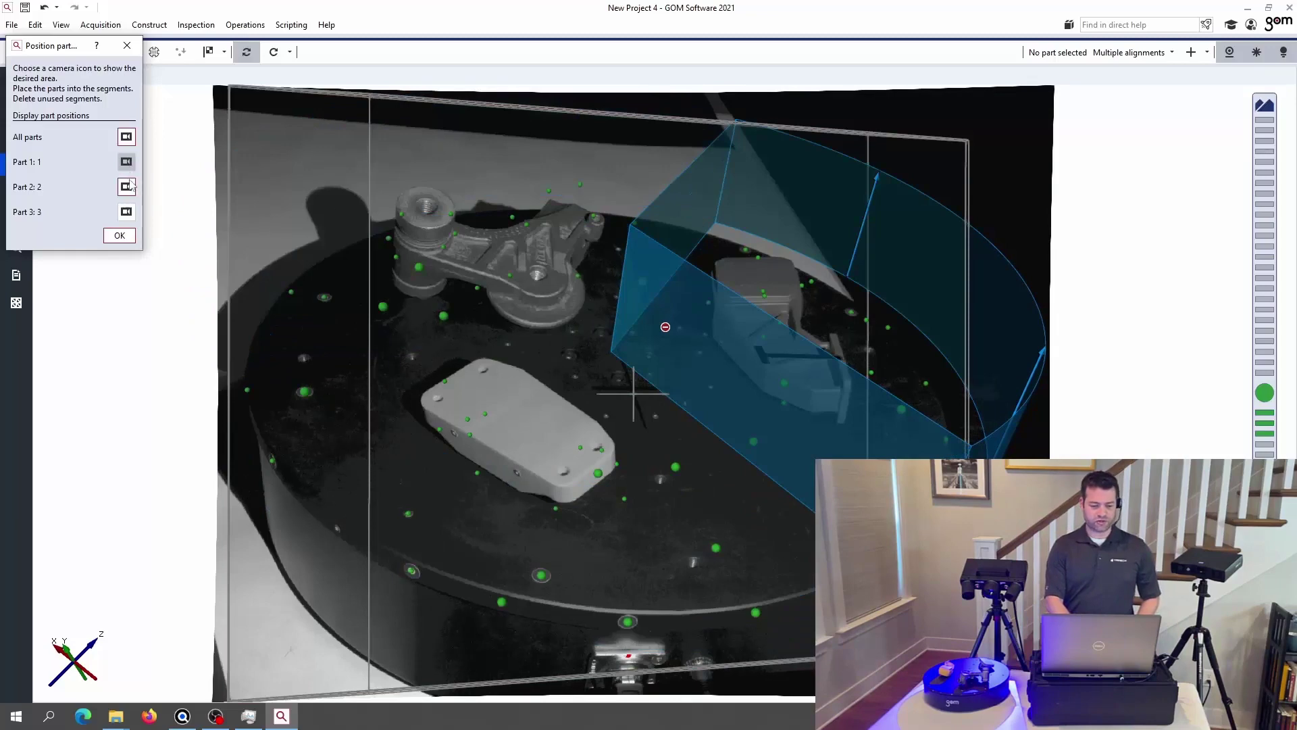
click(127, 187)
click(127, 212)
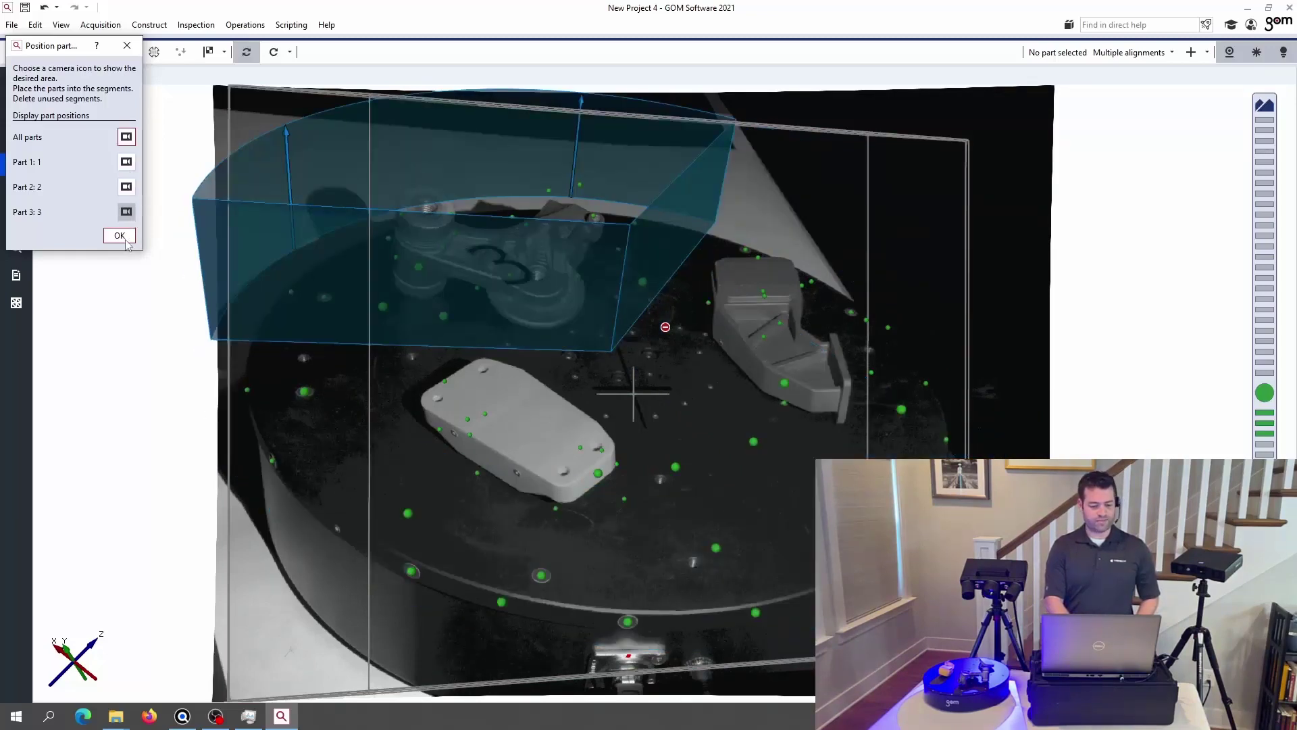
click(122, 240)
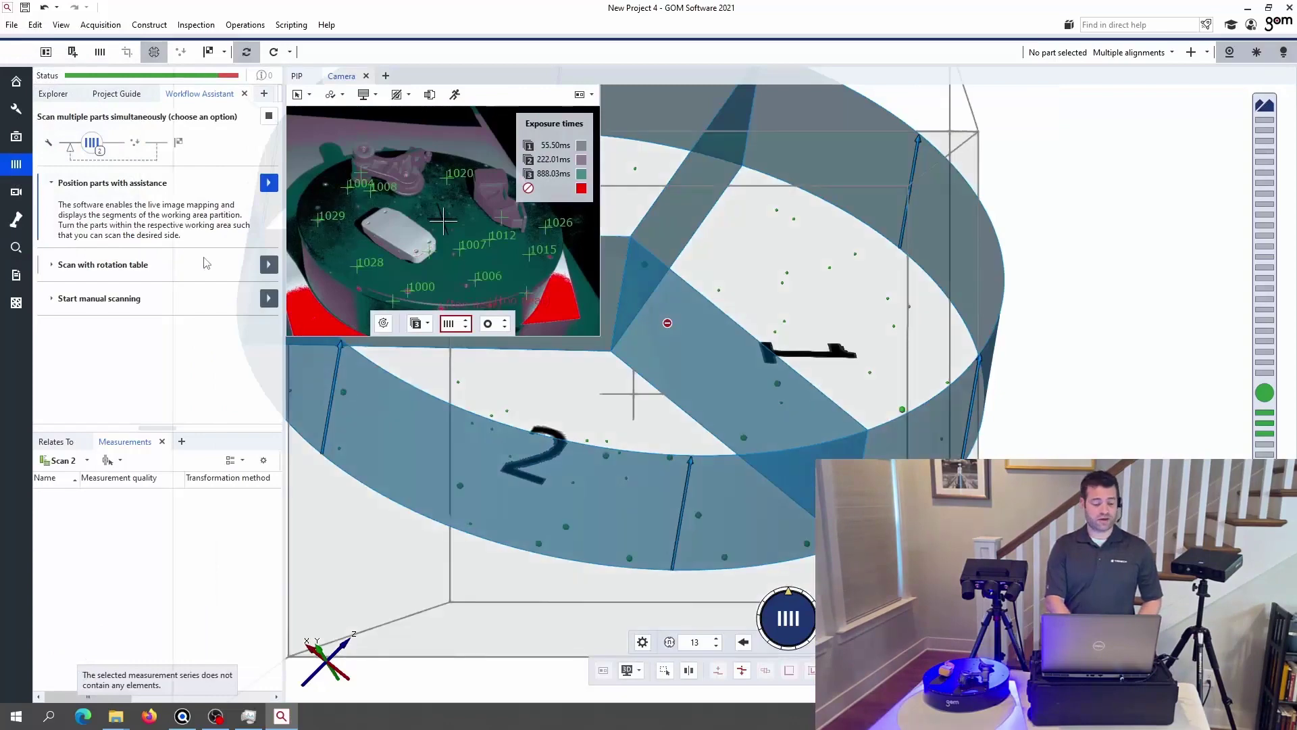
Run the rotation table scan of the flipped parts, producing measurements M1–M13.
click(268, 265)
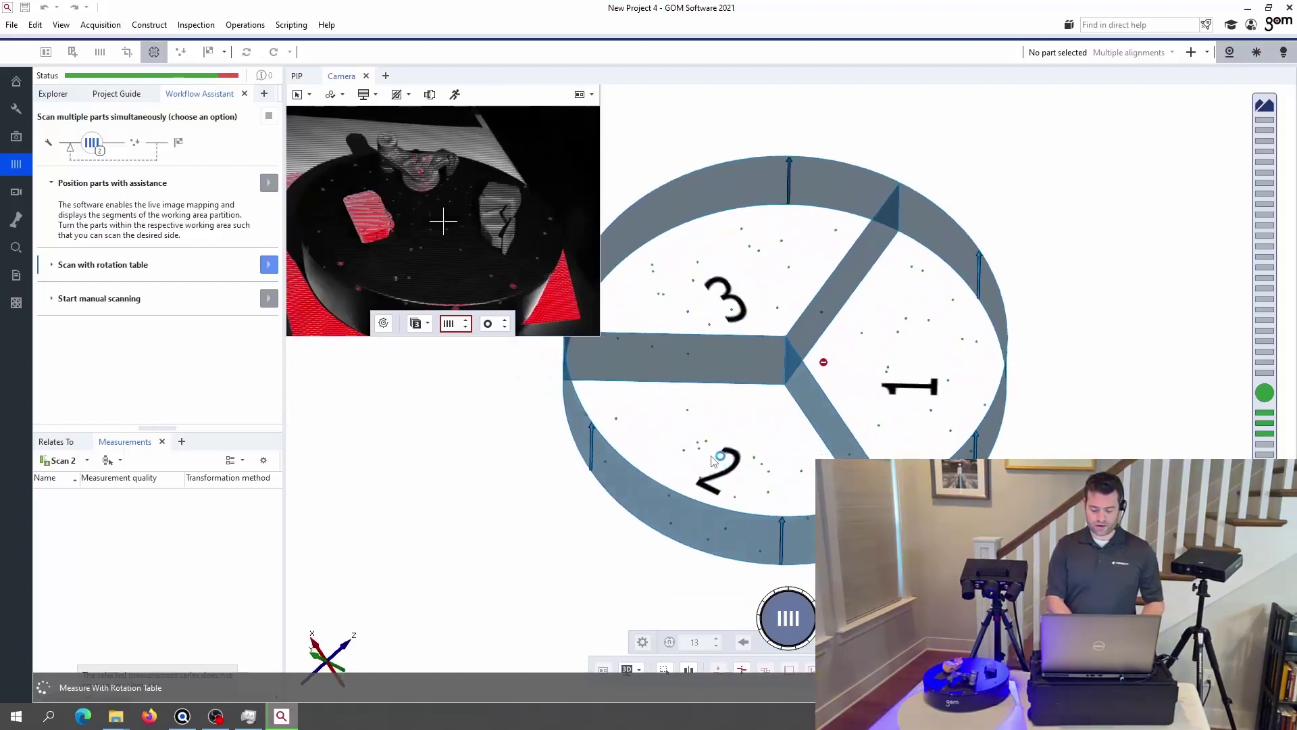
scroll(792, 349, up, 3)
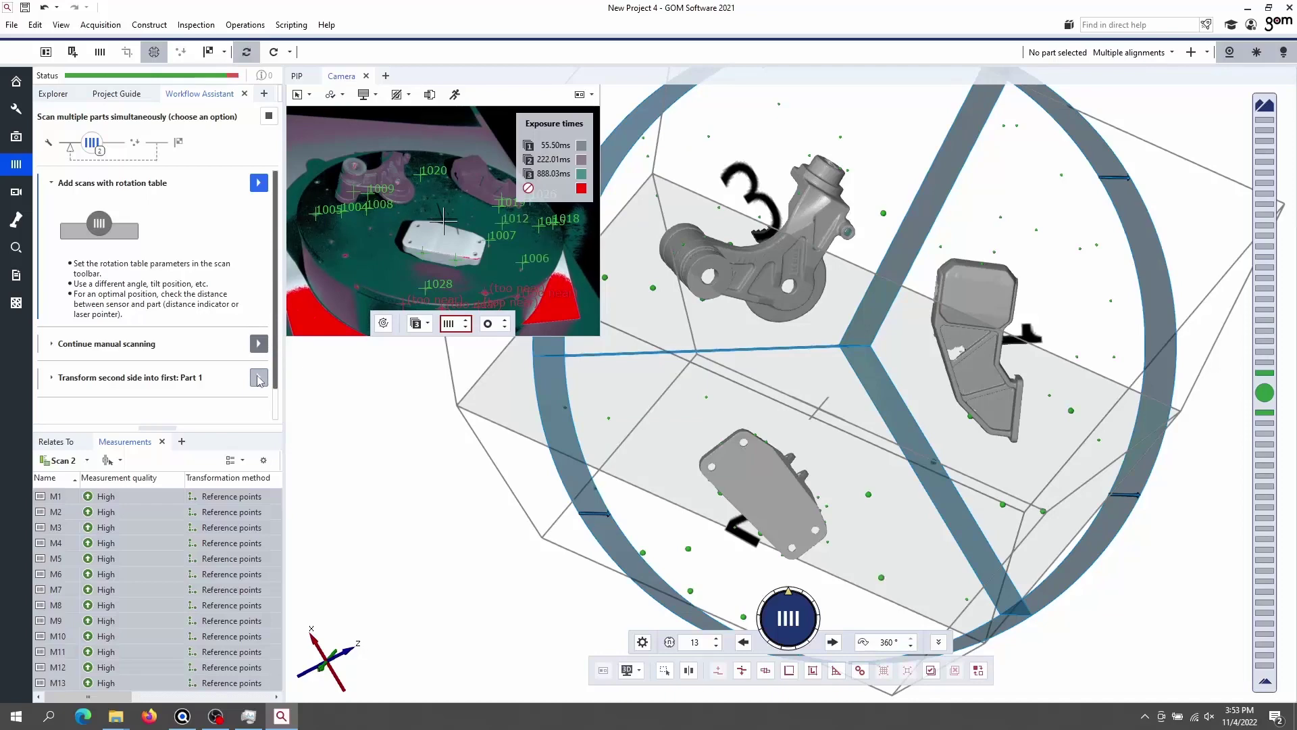
Transform Part 1's second side into Scan 1 using common reference points.
click(258, 377)
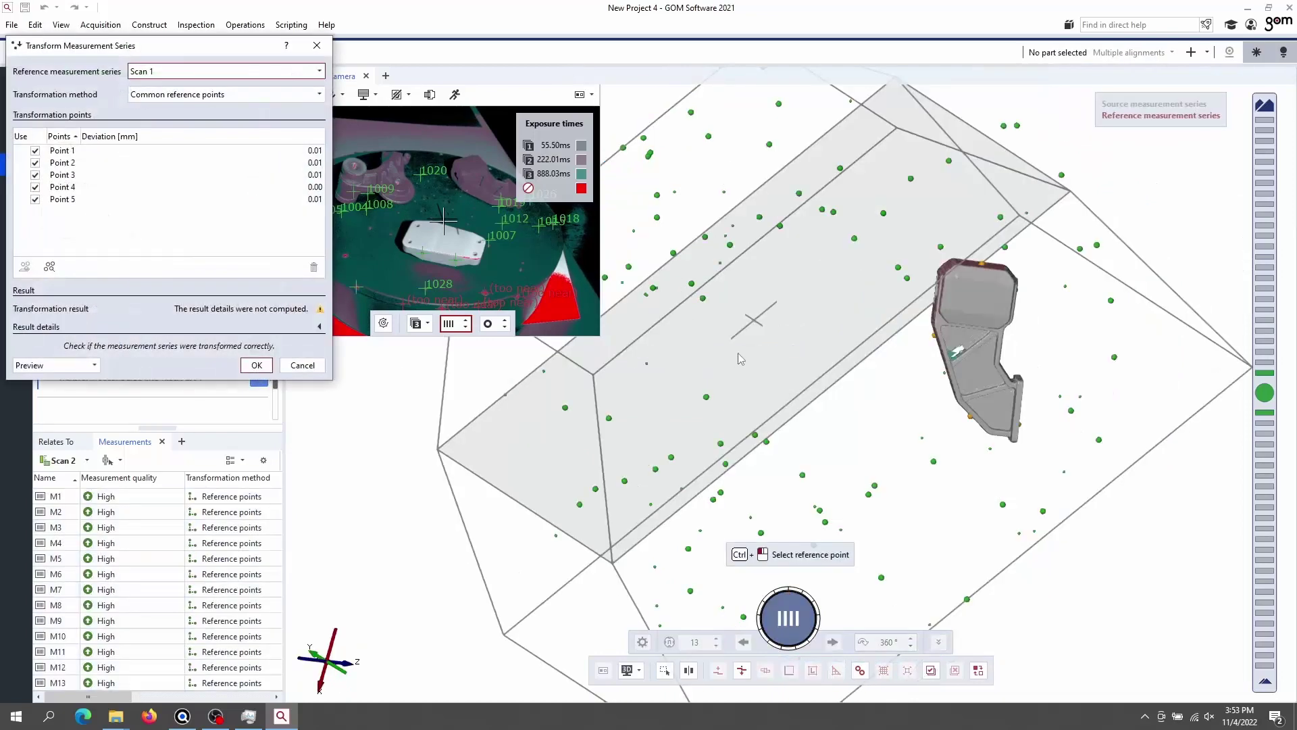
scroll(739, 358, up, 3)
drag(740, 358, 1137, 311)
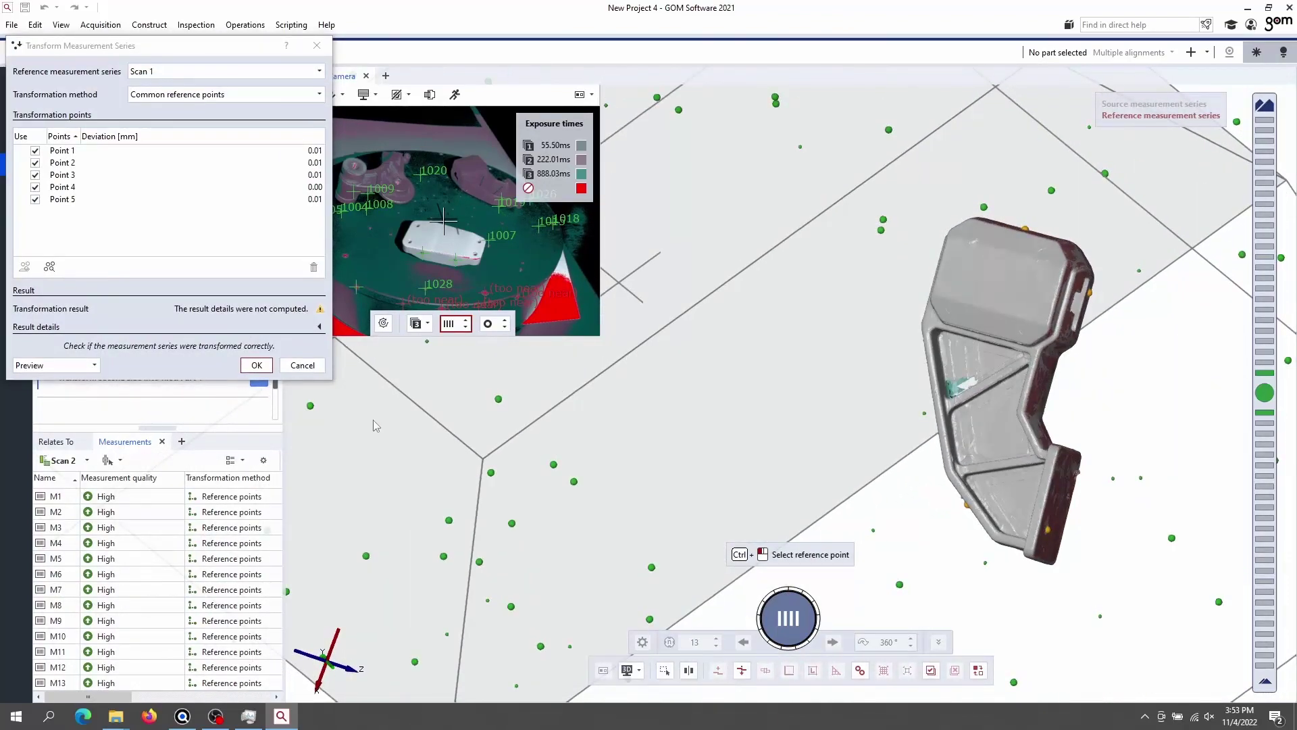
click(257, 368)
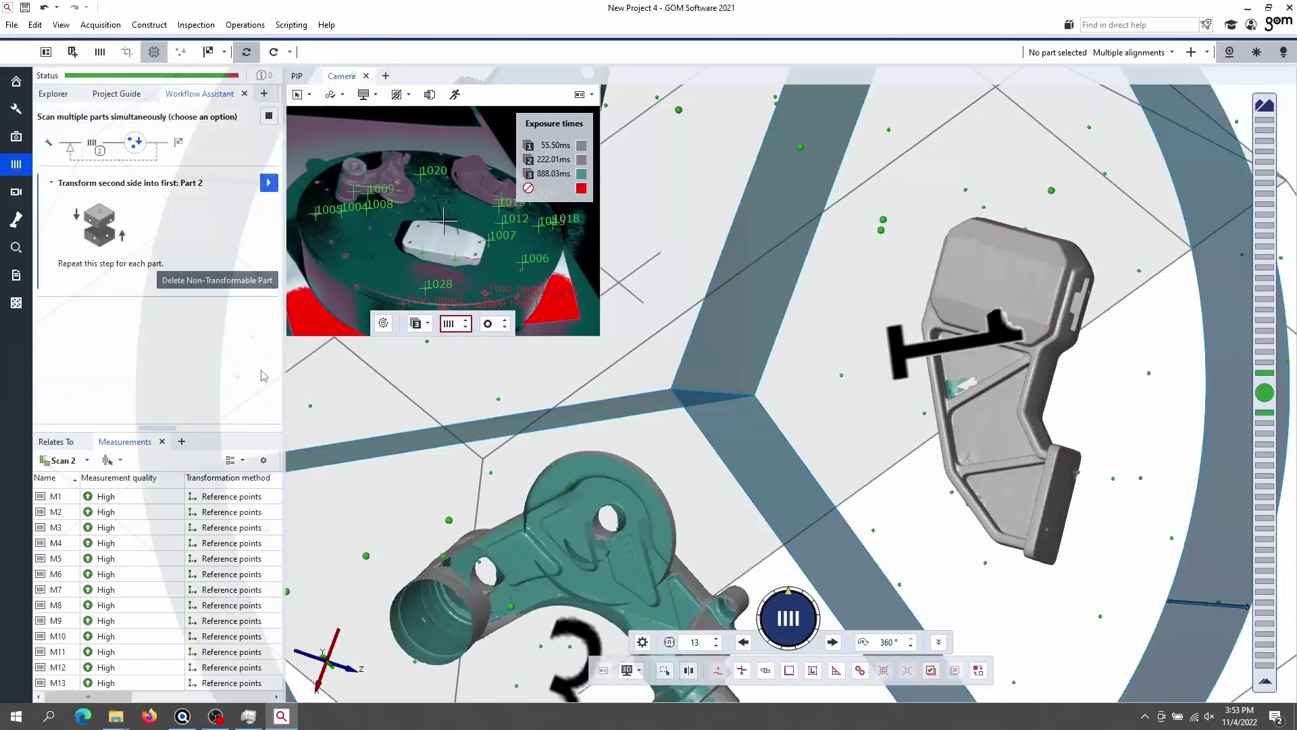
Transform Part 2's second side into Scan 1 via eight common reference points.
click(269, 184)
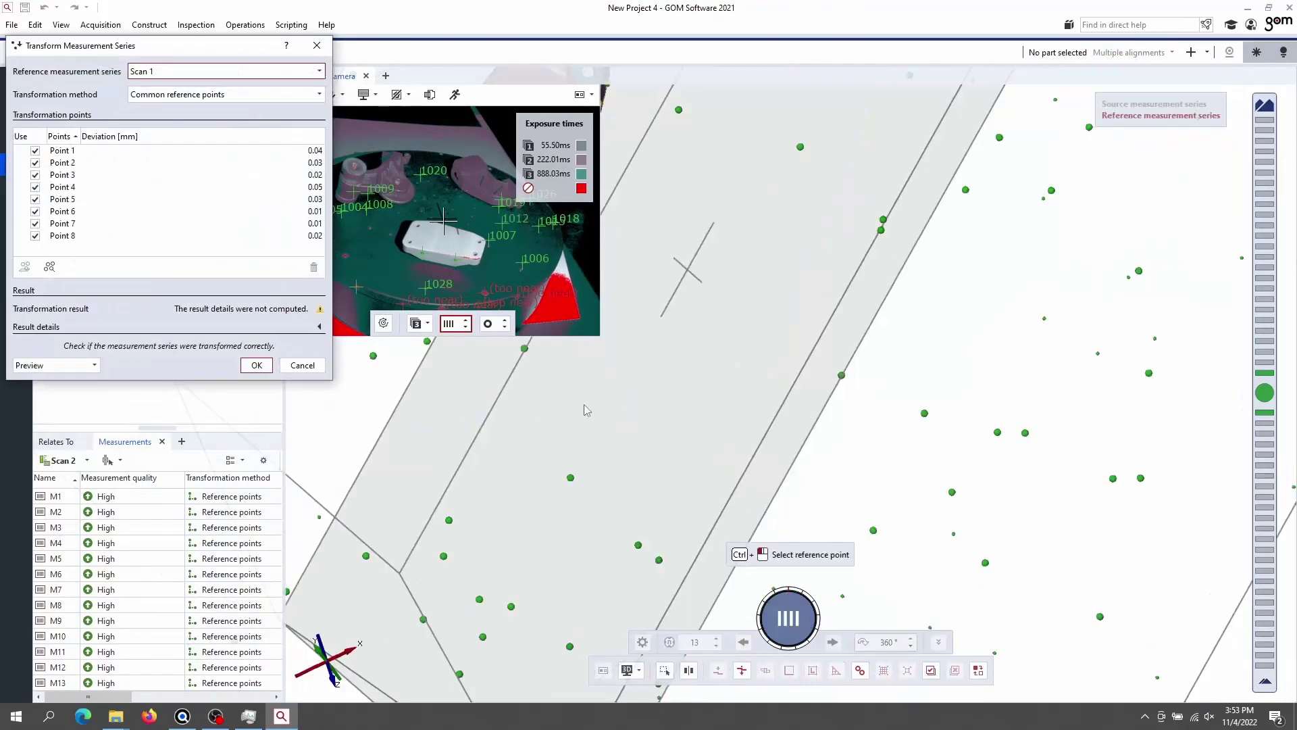
drag(674, 558, 794, 484)
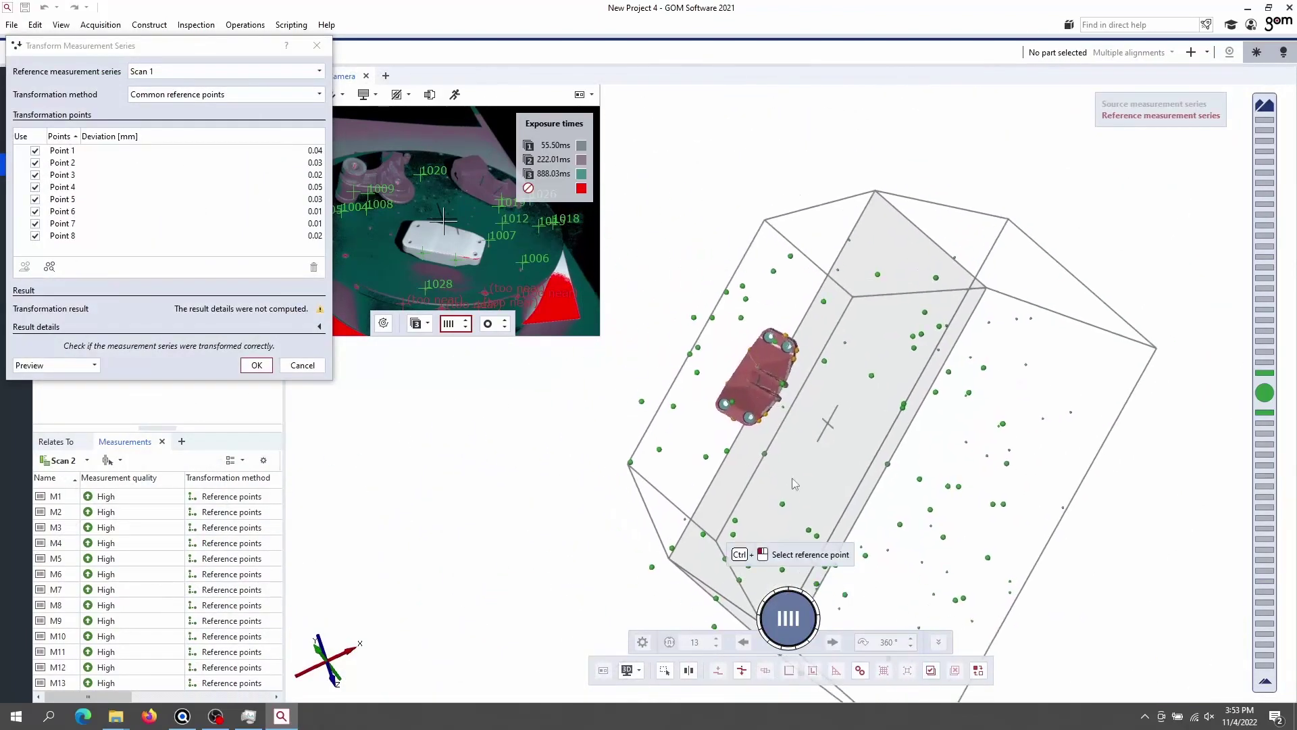
scroll(744, 367, up, 3)
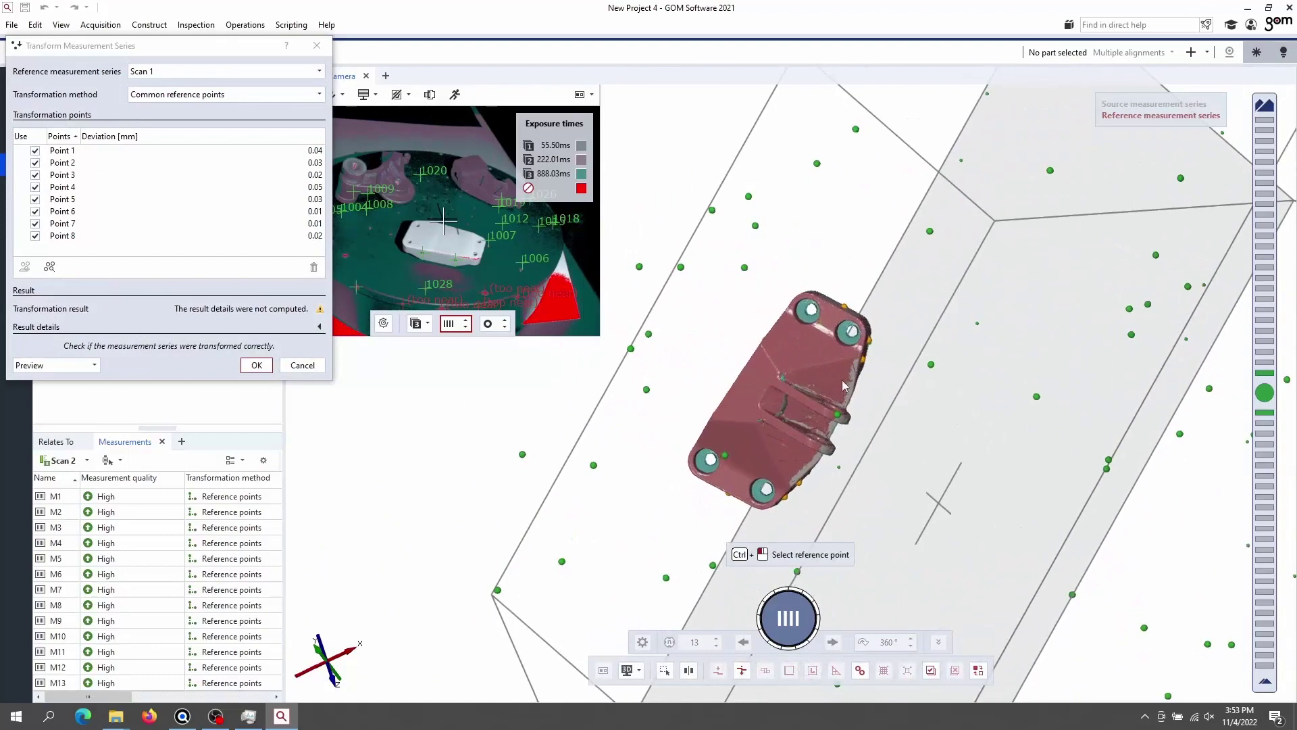
drag(843, 385, 922, 374)
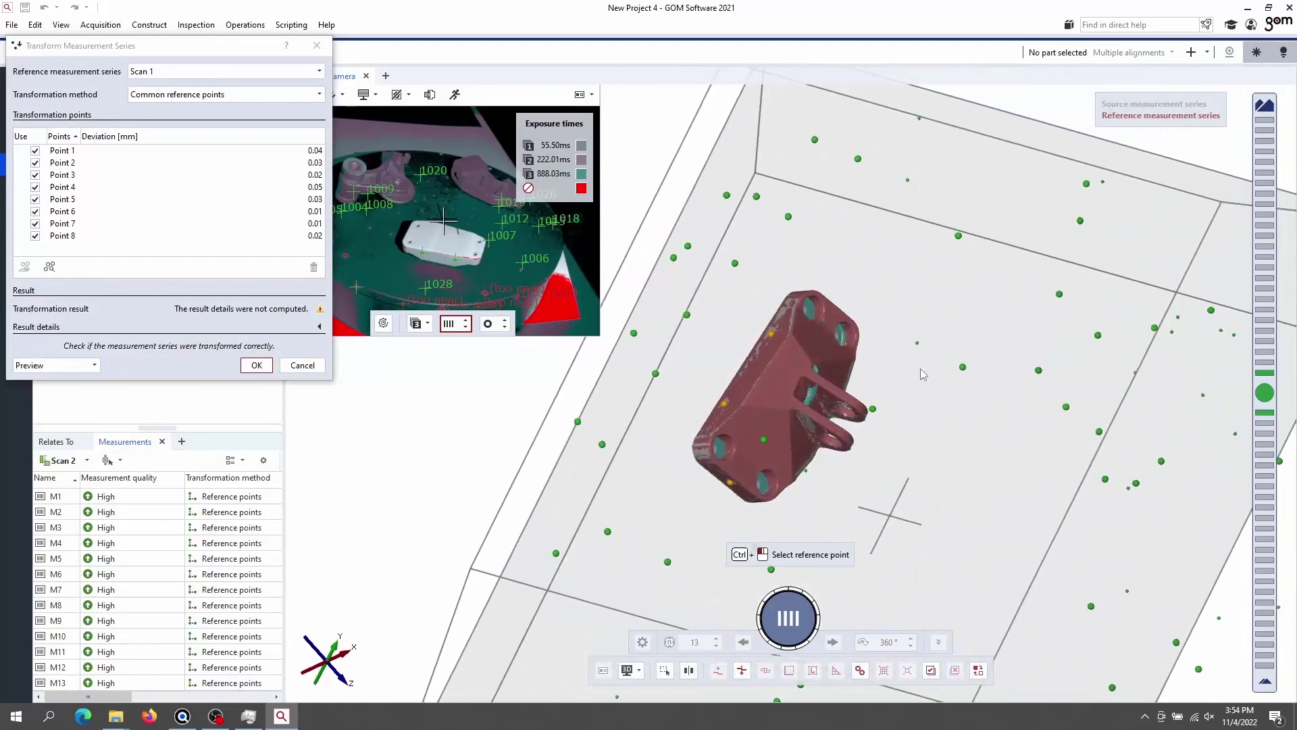
click(260, 366)
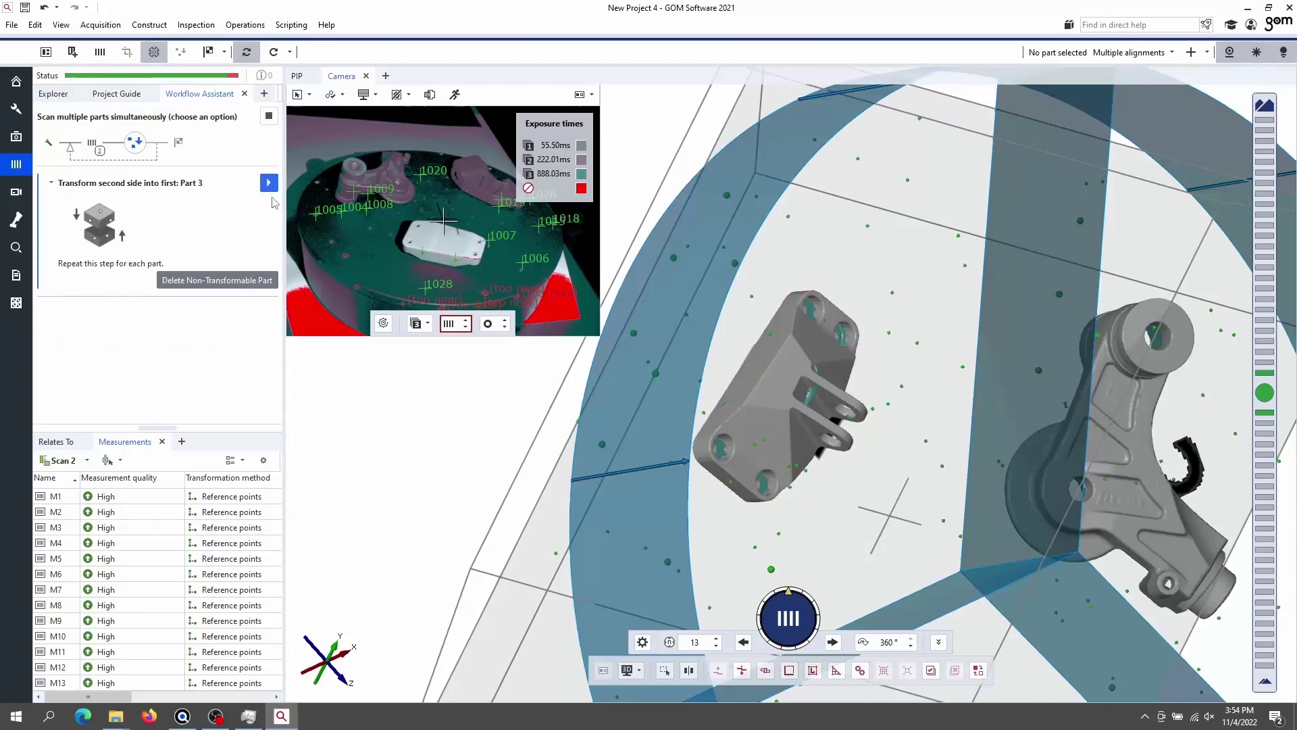
Transform Part 3's second side into Scan 1 using common reference points.
click(269, 183)
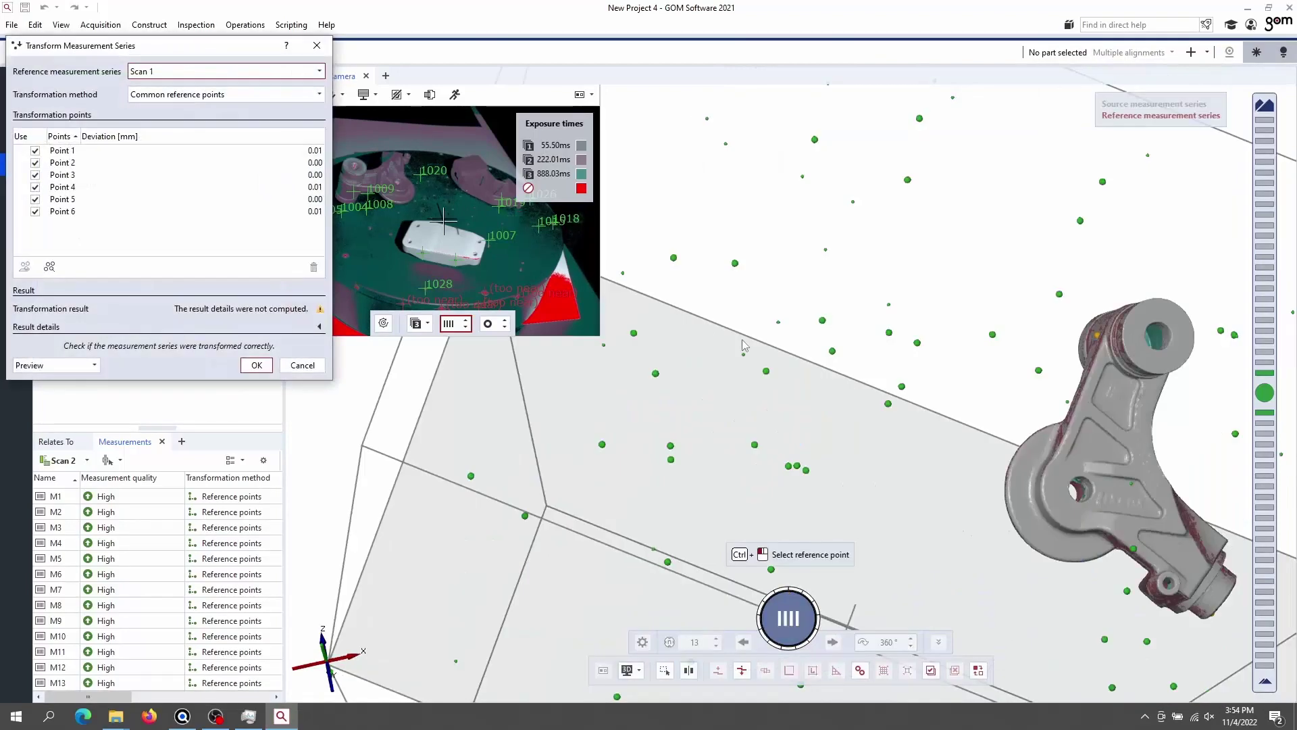
drag(743, 346, 514, 358)
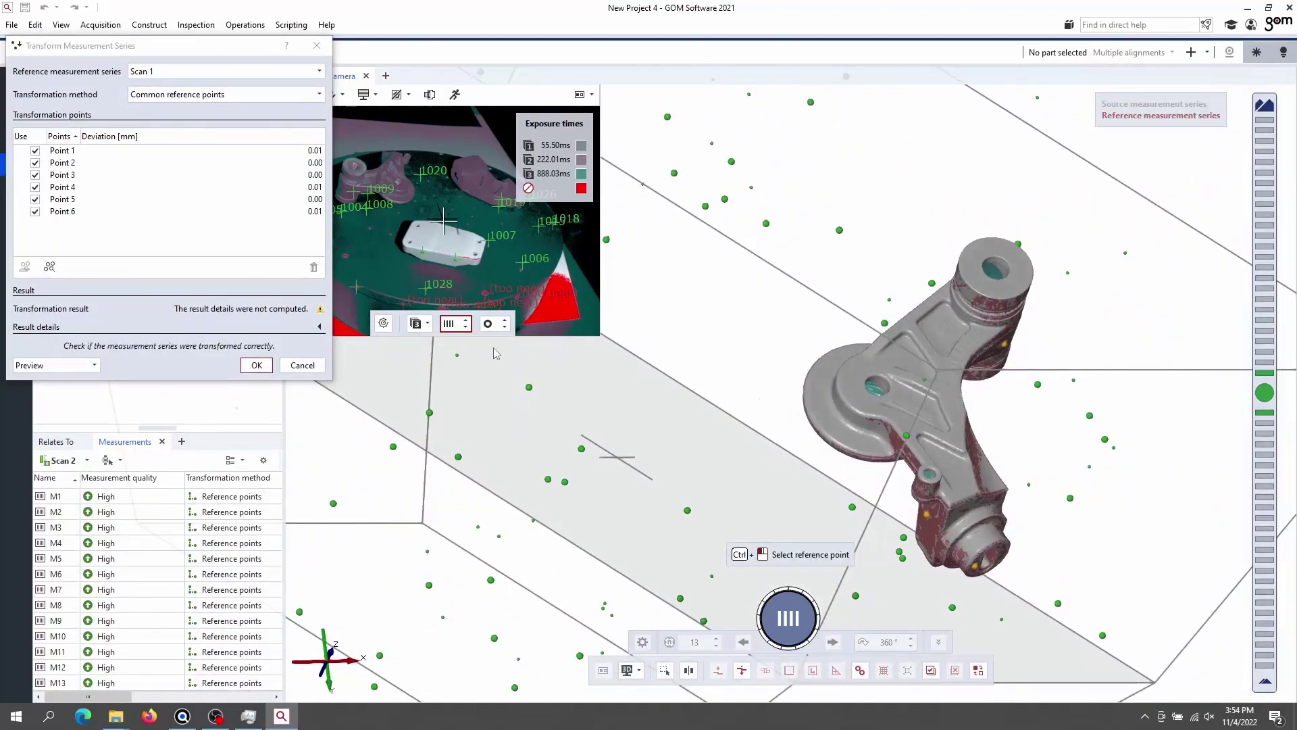
click(250, 365)
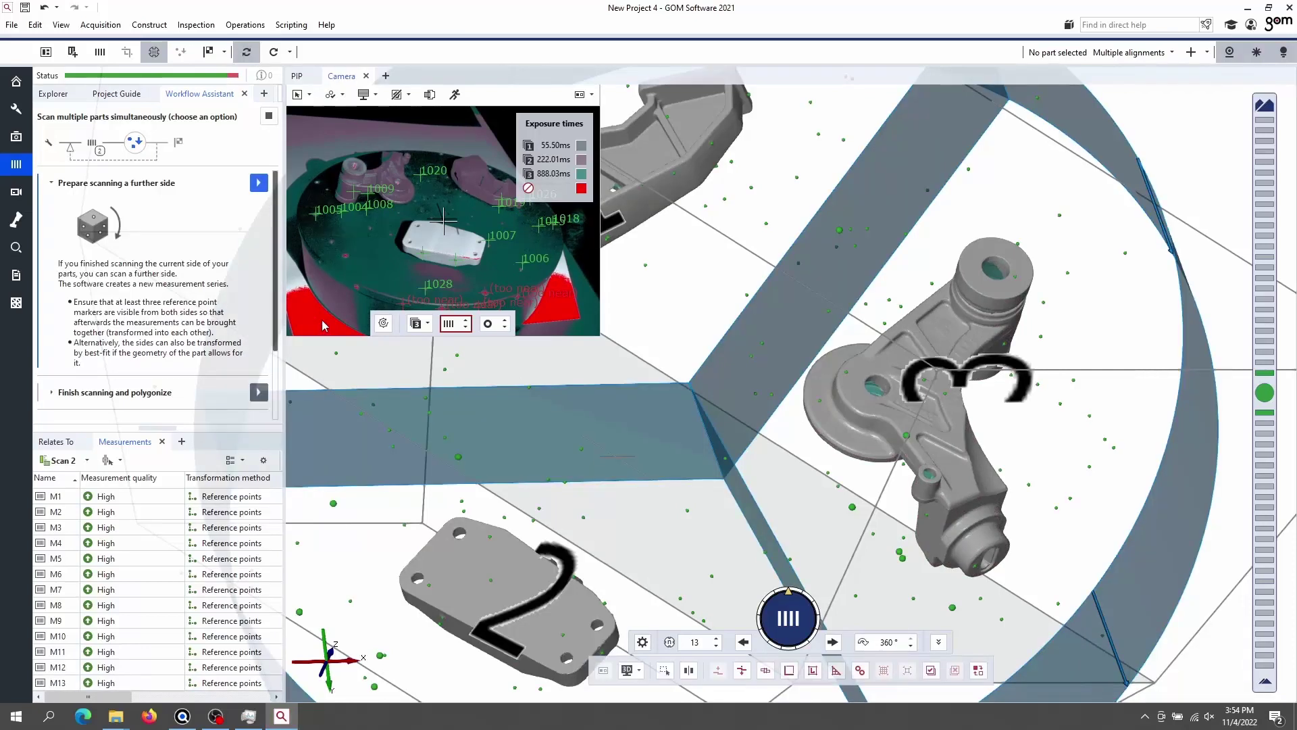
Finish scanning and polygonize Parts 1–3, then inspect the Part 3 mesh.
click(258, 393)
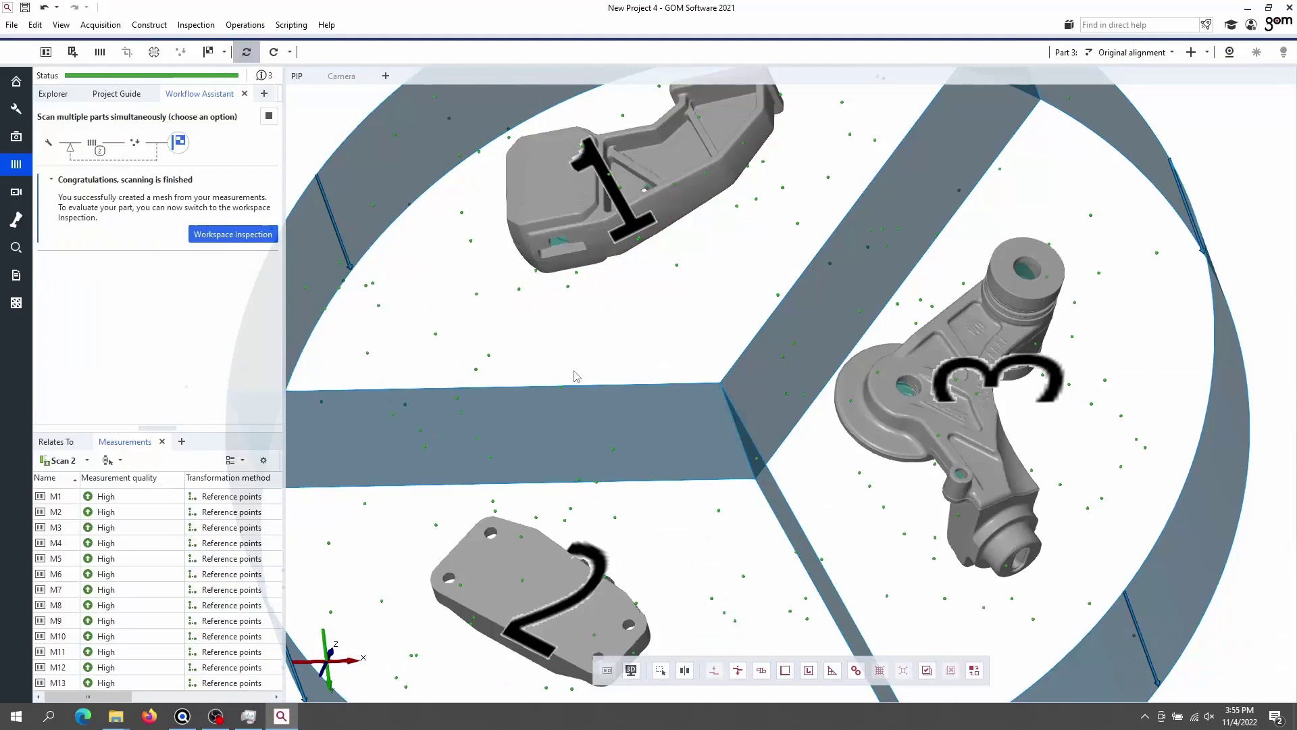
drag(917, 382, 642, 297)
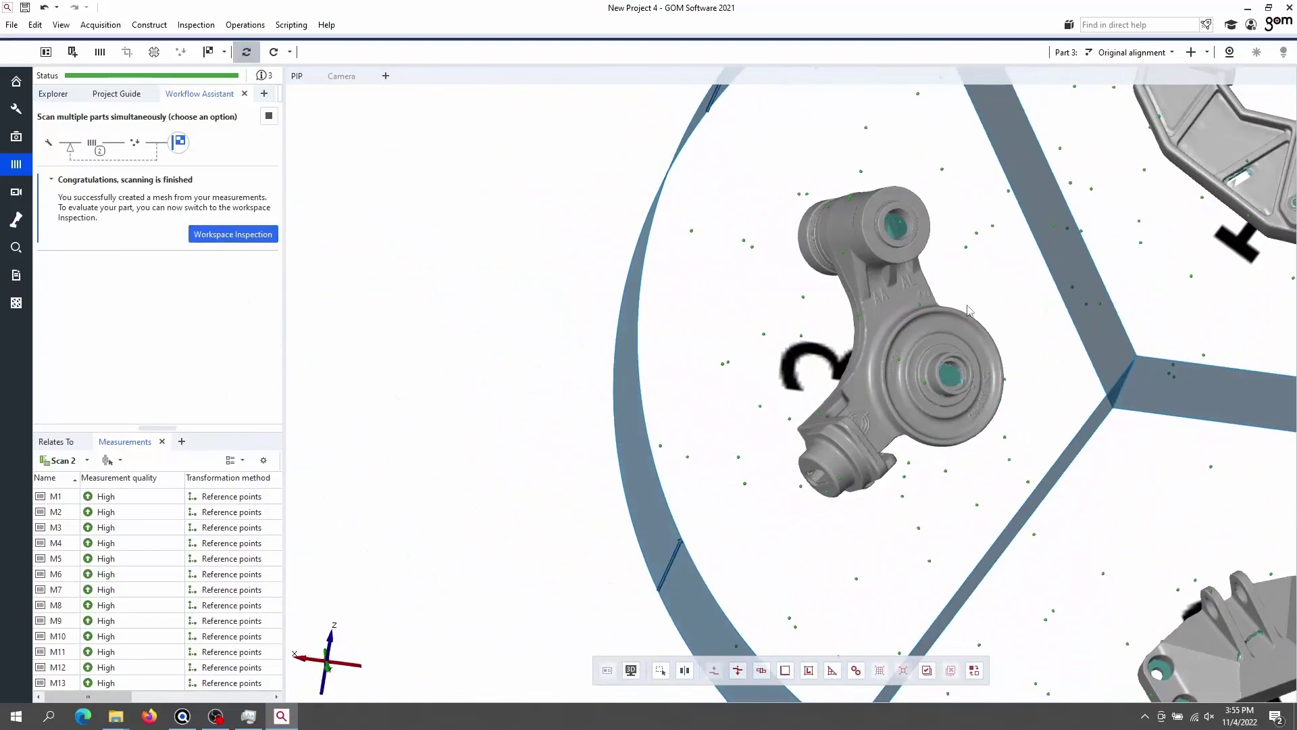
right_drag(968, 310, 674, 251)
In Explorer, expand Part 1 and hide then re-show its Standard mesh.
click(51, 94)
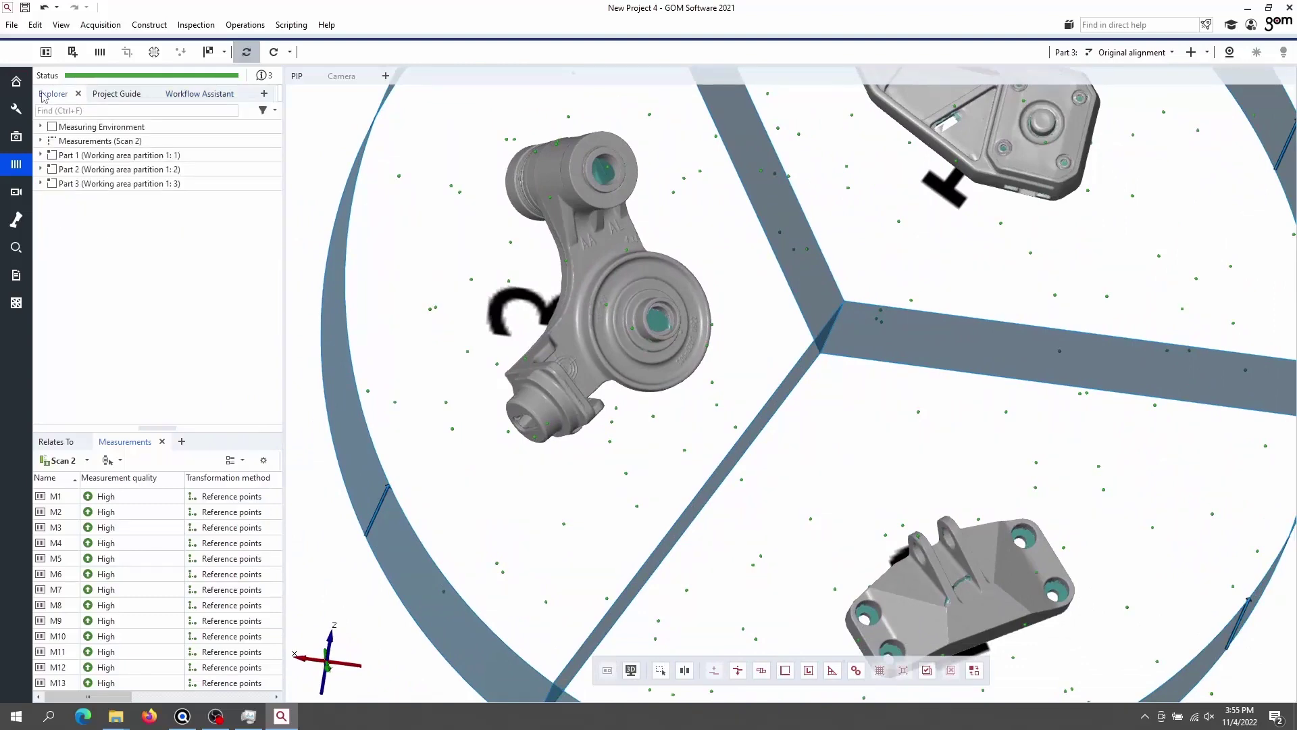
click(40, 155)
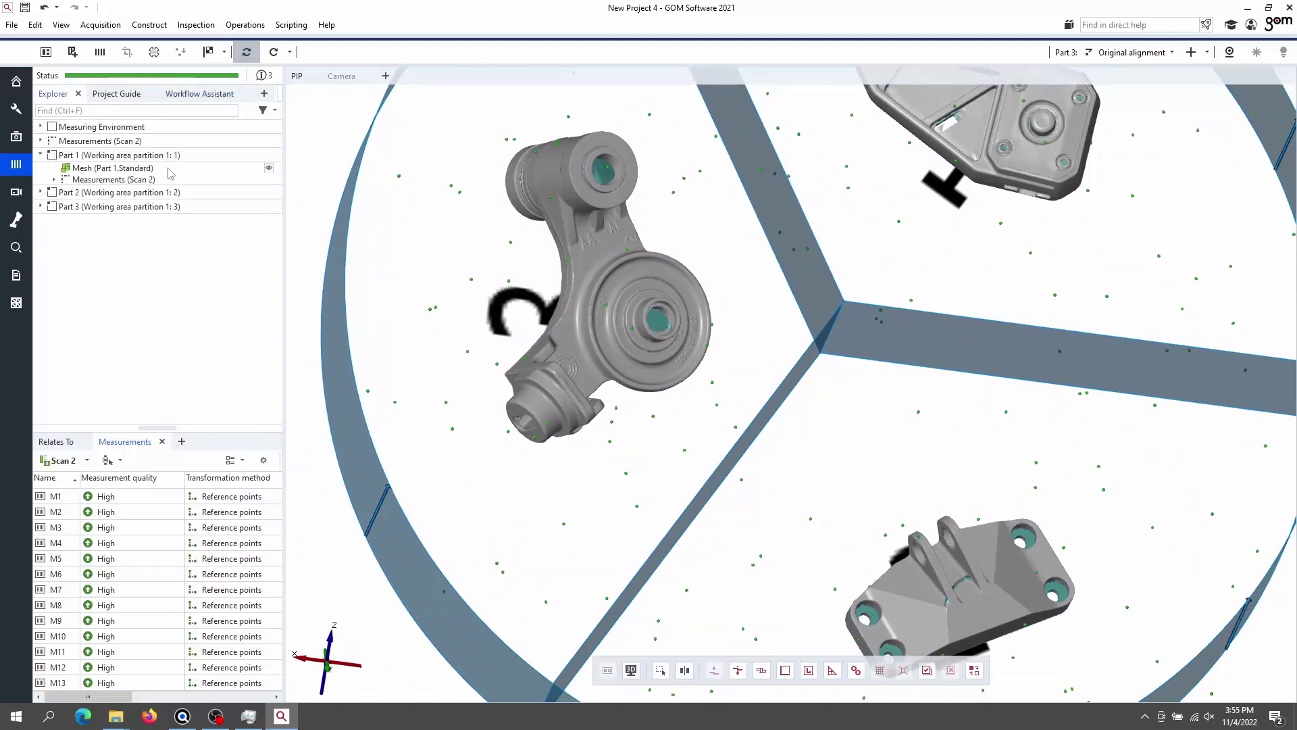
click(268, 169)
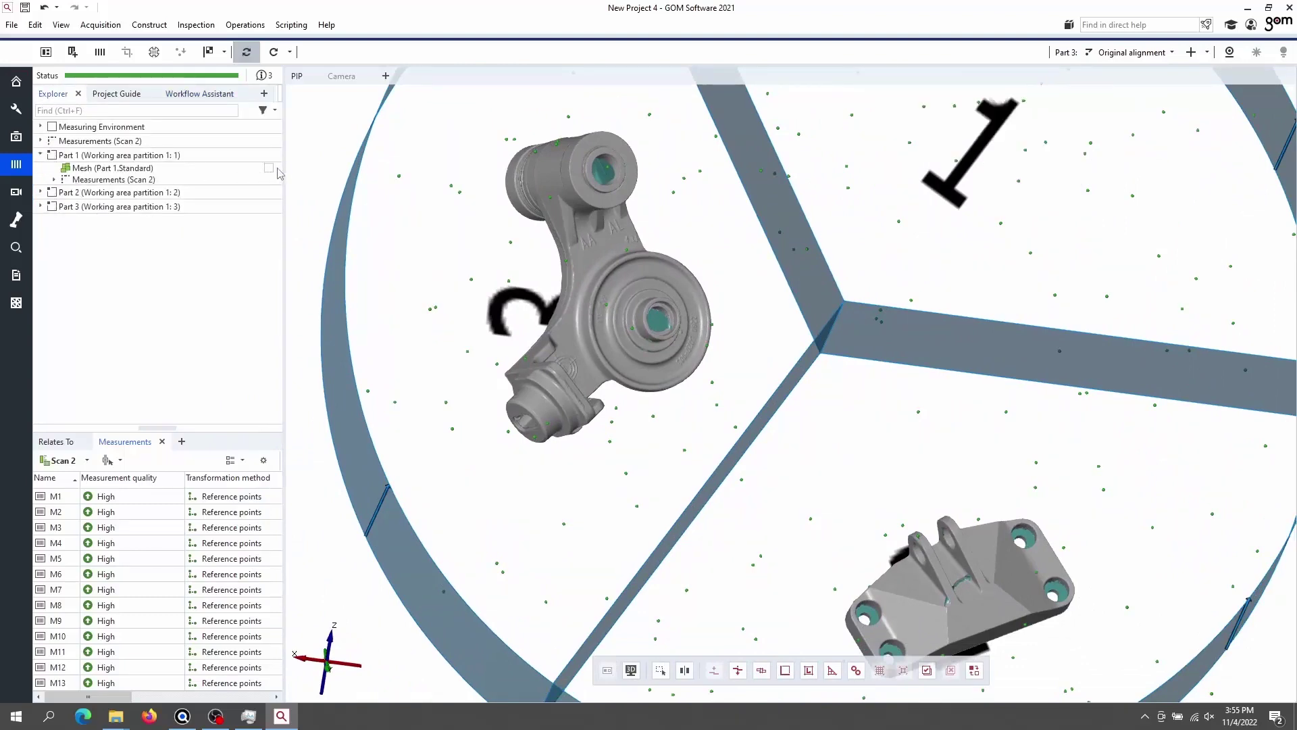
click(268, 169)
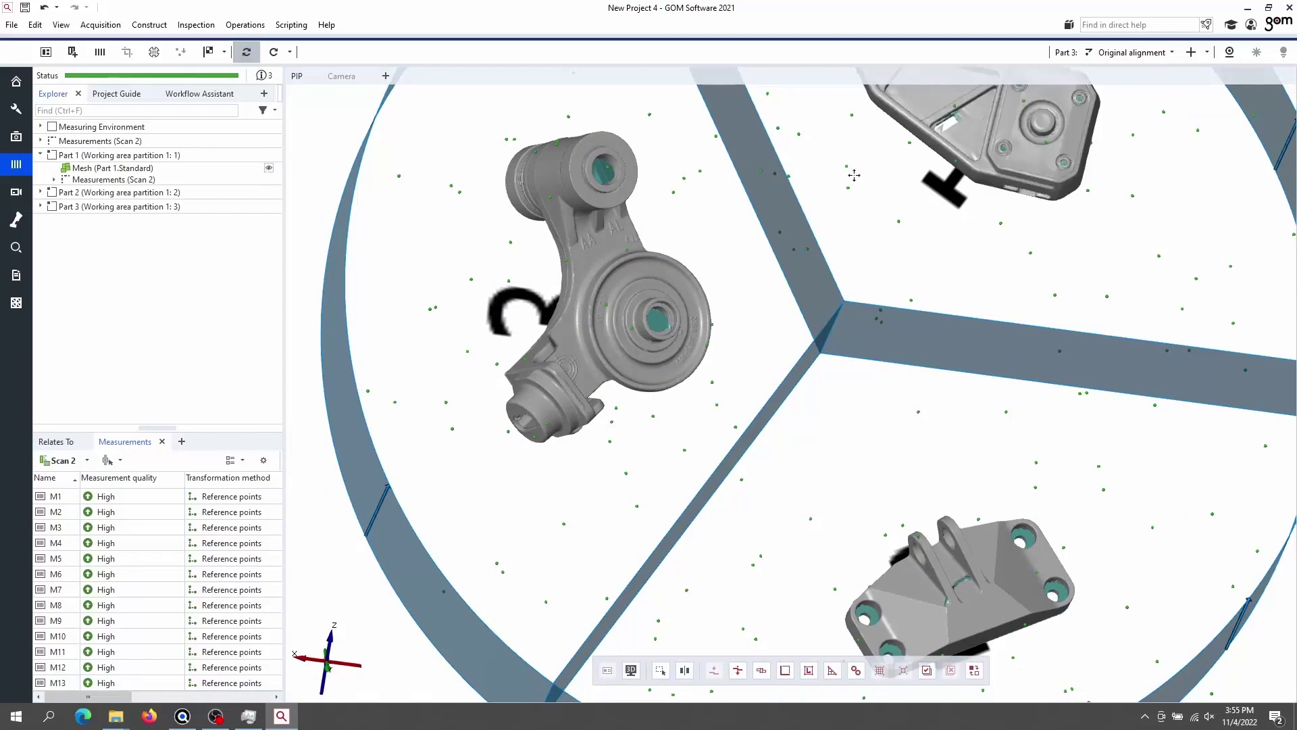
Pan and orbit the 3D view to see all three part meshes larger.
right_drag(853, 177, 758, 305)
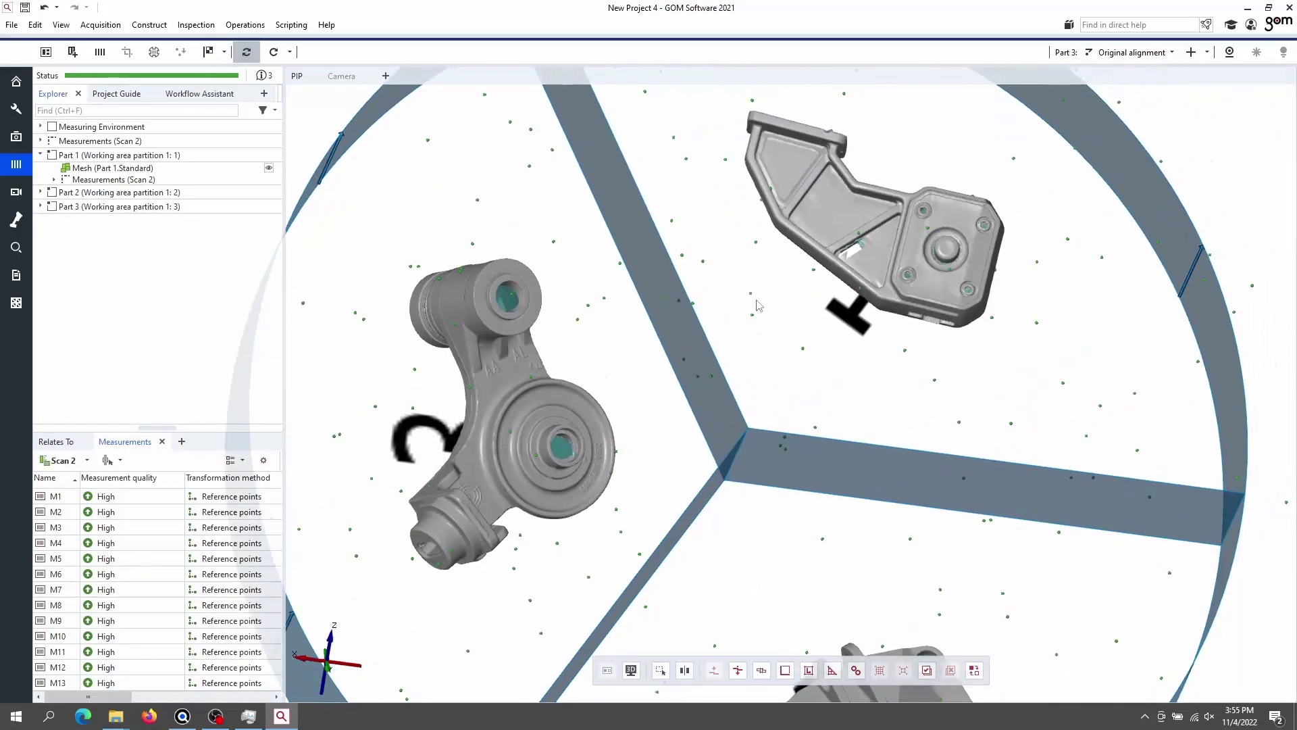
mouse_move(758, 305)
mouse_down()
mouse_move(771, 198)
mouse_move(747, 281)
mouse_move(885, 281)
mouse_move(986, 253)
mouse_up()
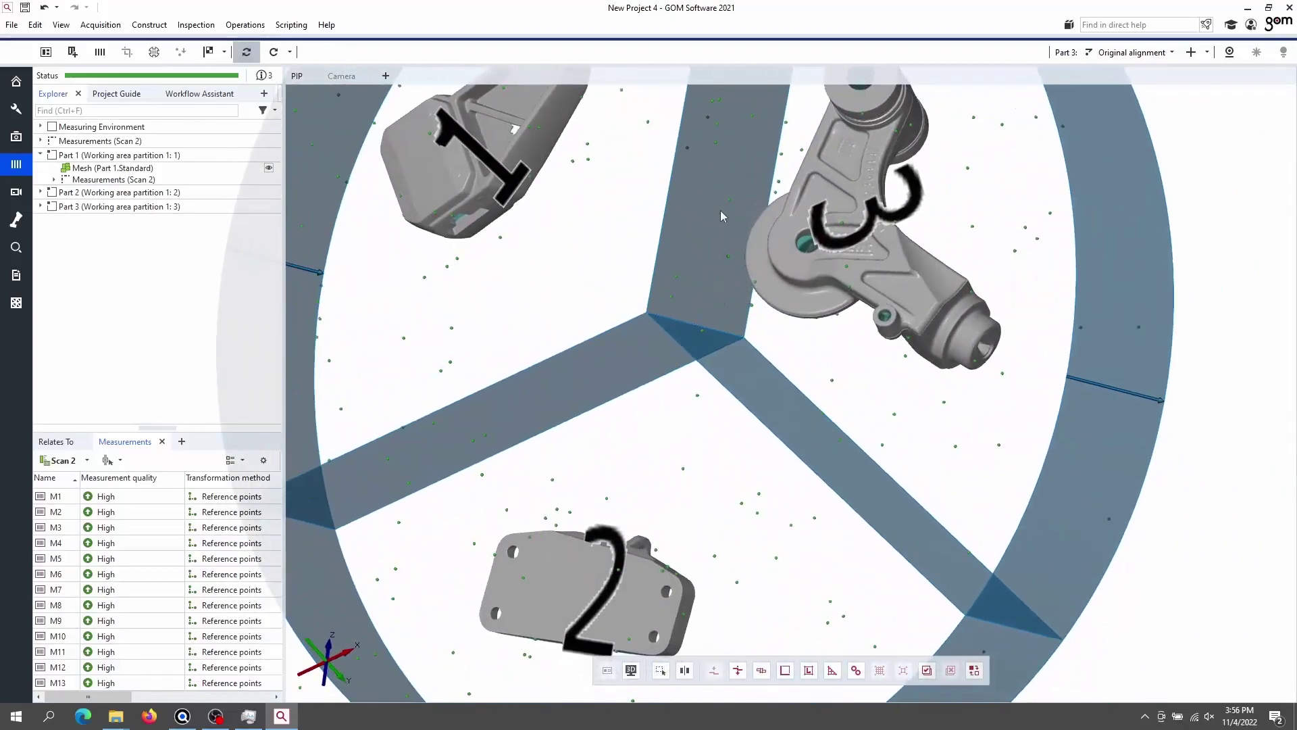
drag(721, 216, 667, 292)
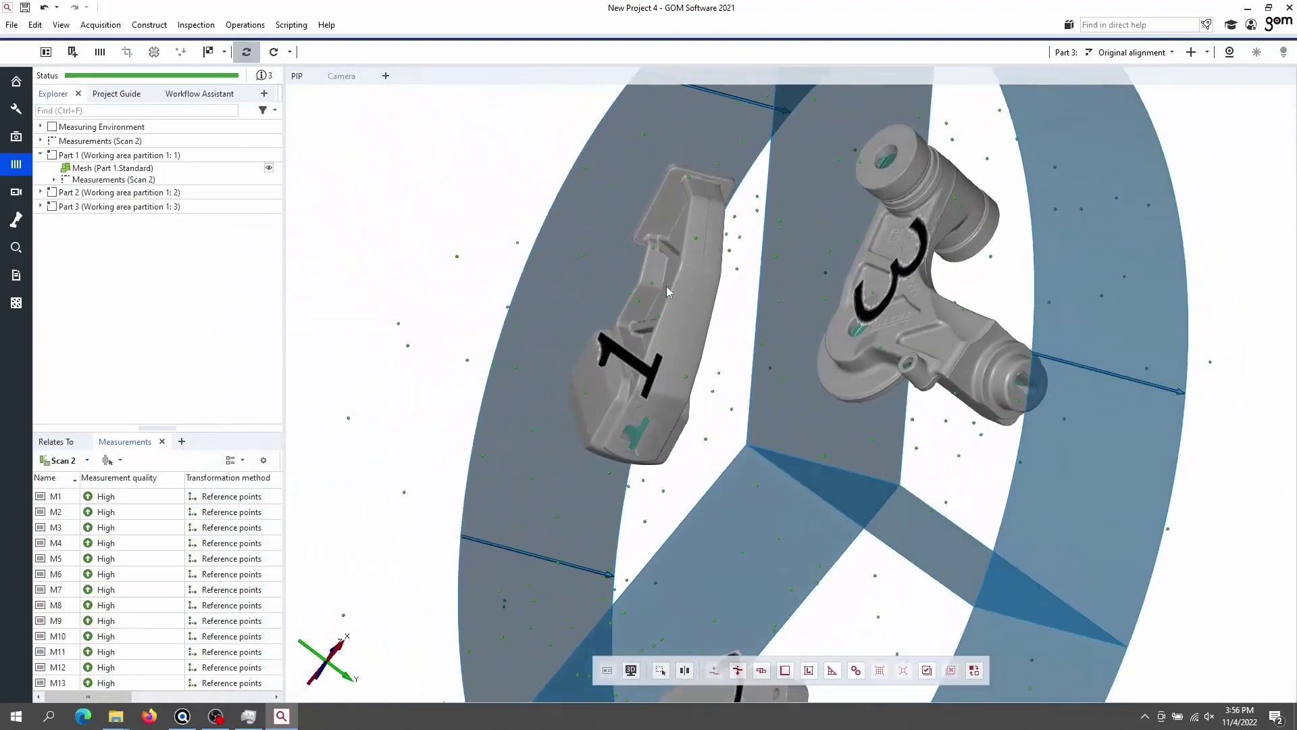